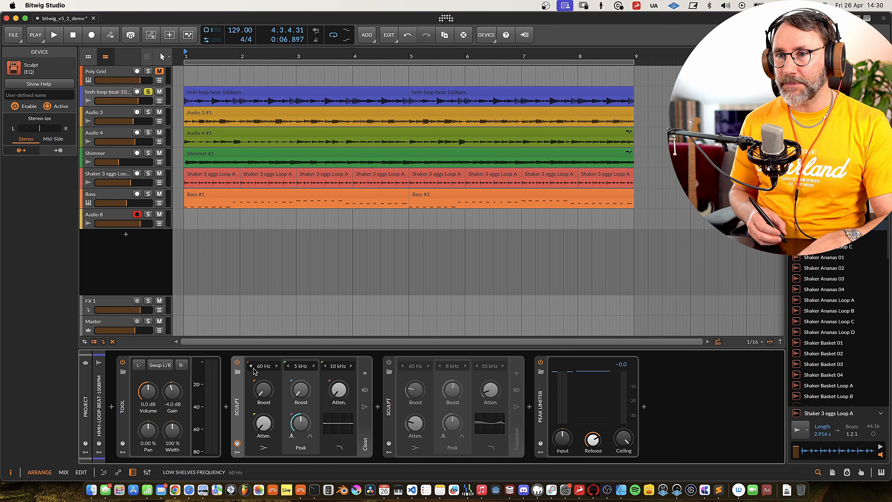
Raise the first Sculpt's 60 Hz low boost and attenuation during playback, and compare the sound with the device bypassed.
left_click_drag(264, 396, 265, 383)
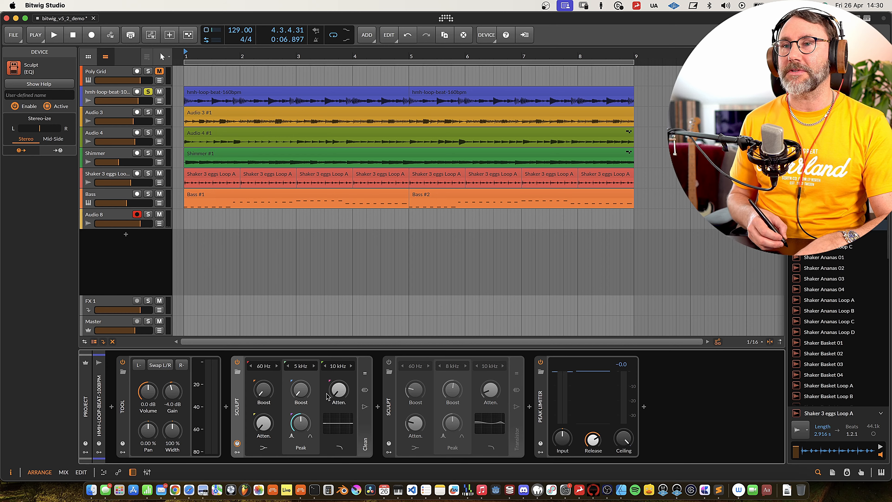
key("space")
mouse_move(264, 389)
left_mouse_down()
mouse_move(264, 364)
mouse_move(259, 394)
left_mouse_up()
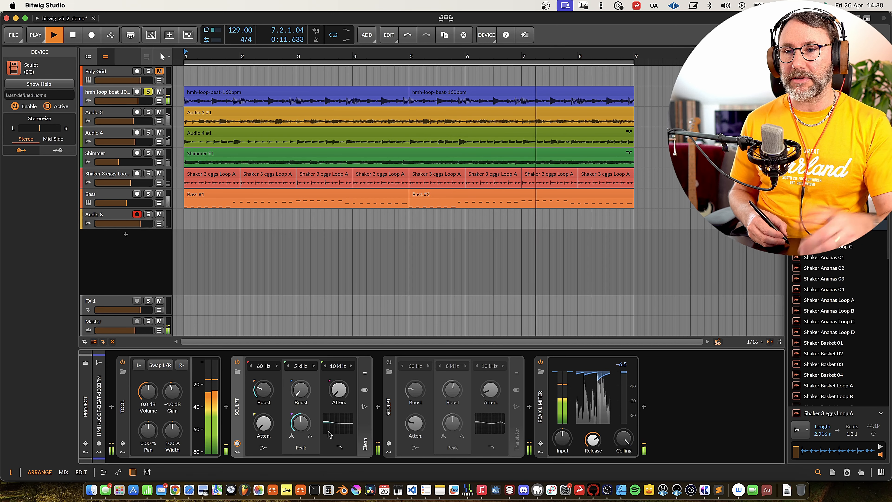
mouse_move(264, 430)
left_mouse_down()
mouse_move(263, 419)
mouse_move(264, 430)
left_mouse_up()
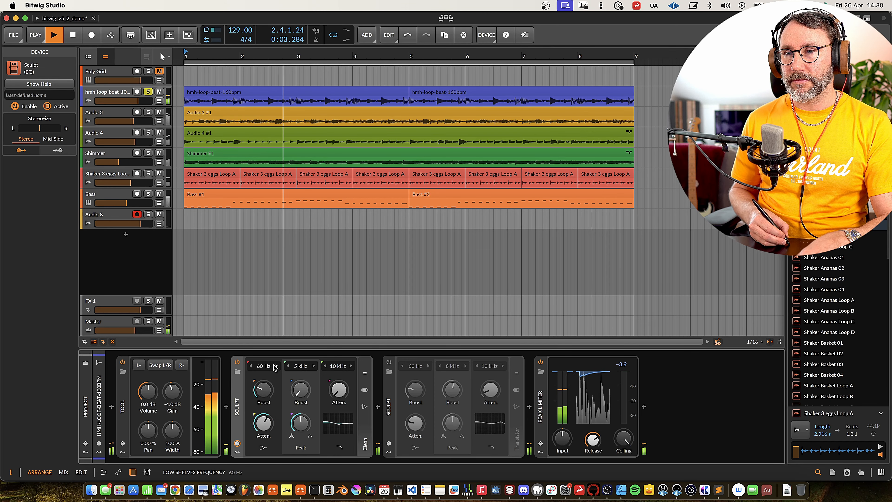
left_click(238, 363)
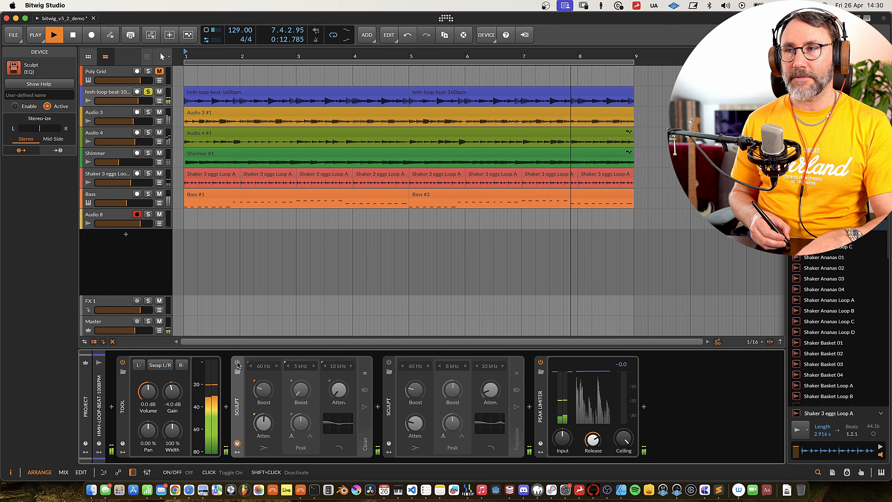
left_click(237, 362)
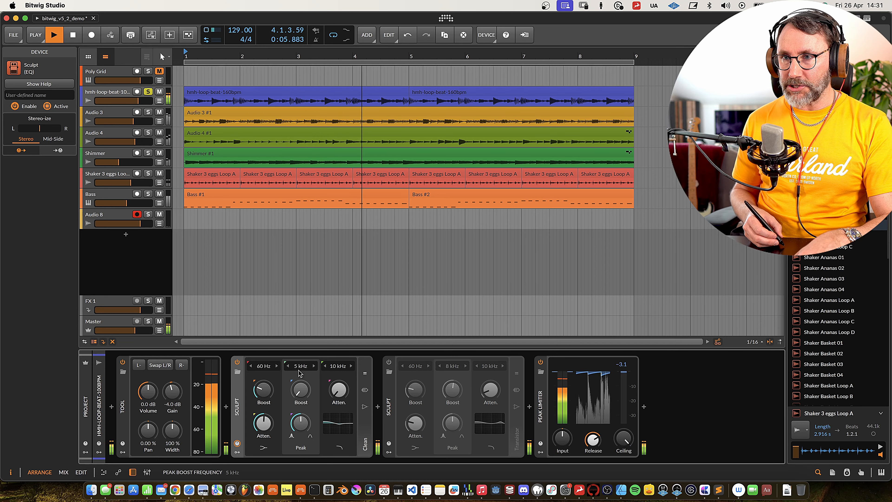
Raise the first Sculpt's peak boost at 5 kHz and compare the result with the device bypassed.
left_click_drag(301, 389, 303, 382)
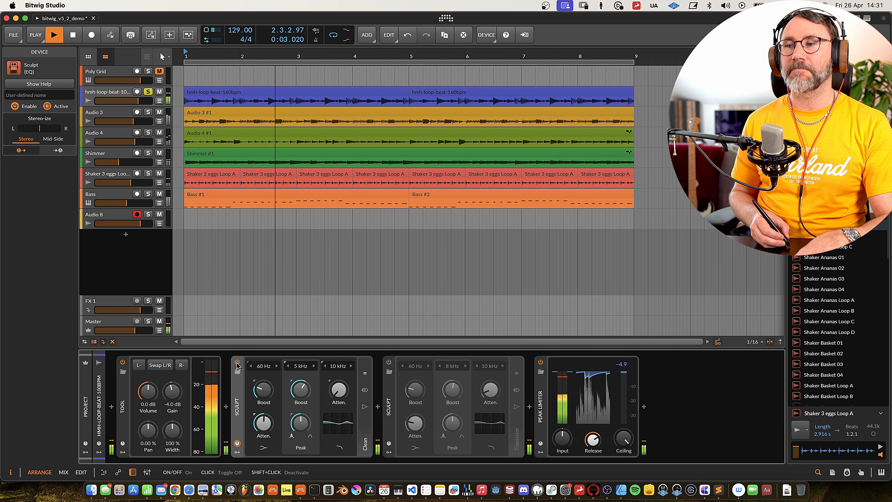
left_click(237, 362)
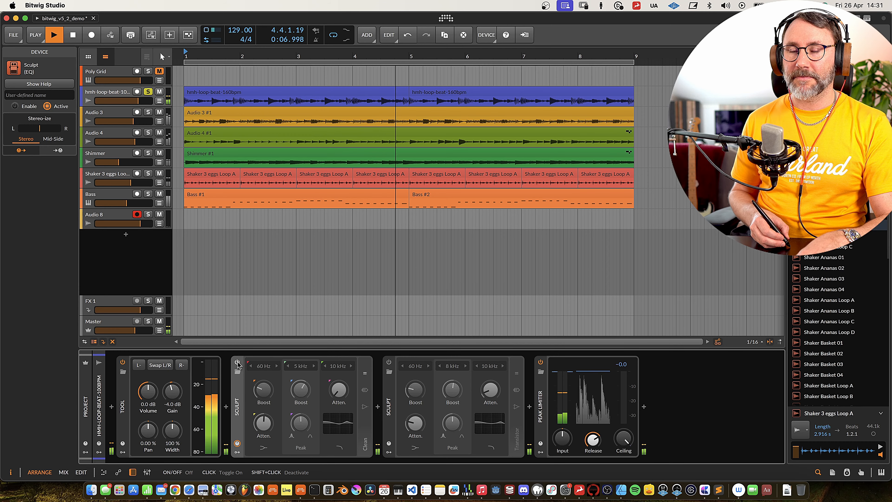
left_click(237, 363)
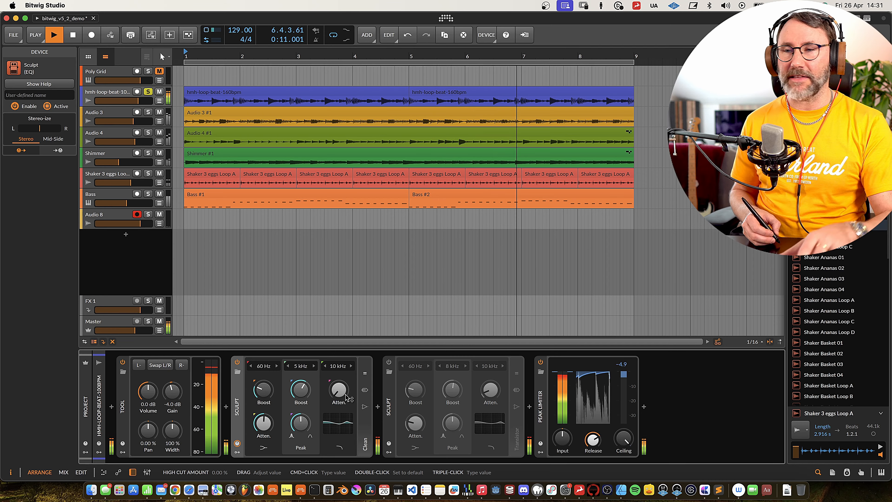
Set Sculpt's 10 kHz high cut amount to 9.50 %, compare it with the device bypassed, and stop playback.
left_click_drag(339, 390, 339, 371)
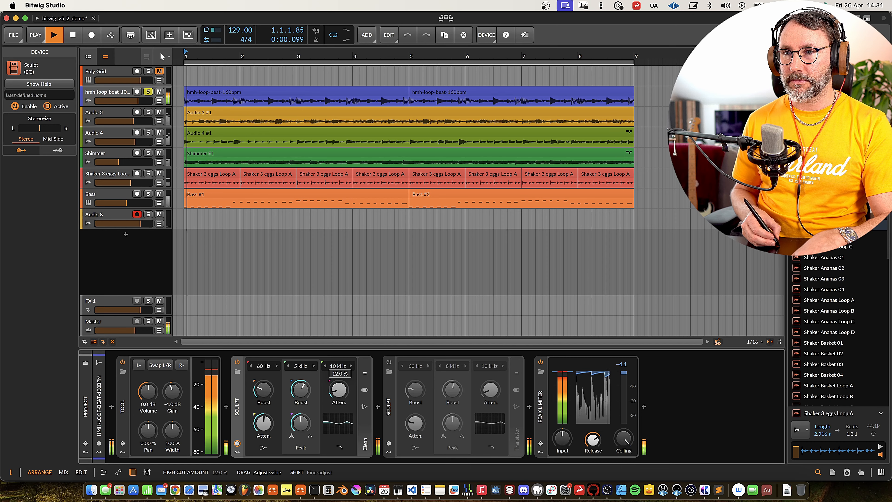
left_click(237, 363)
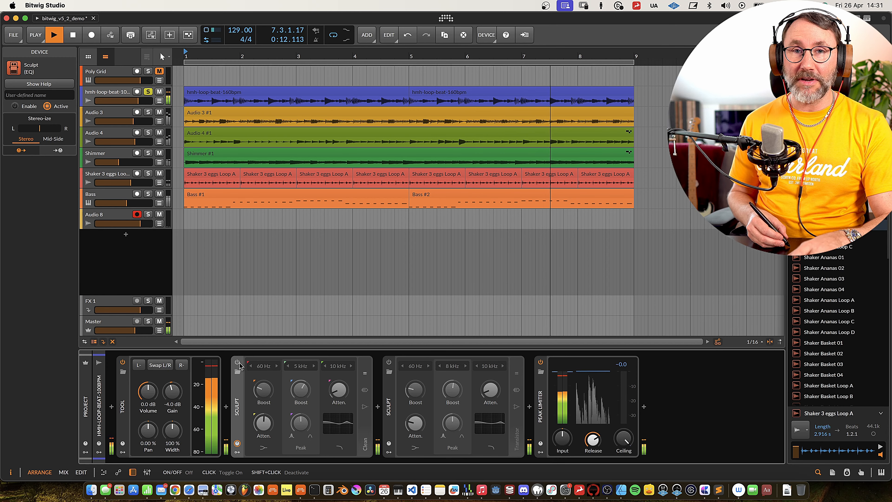
left_click(238, 363)
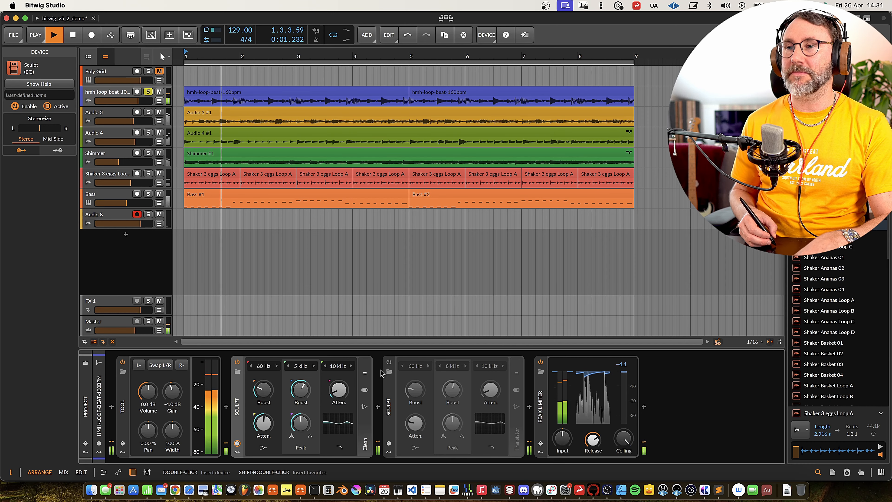
key("space")
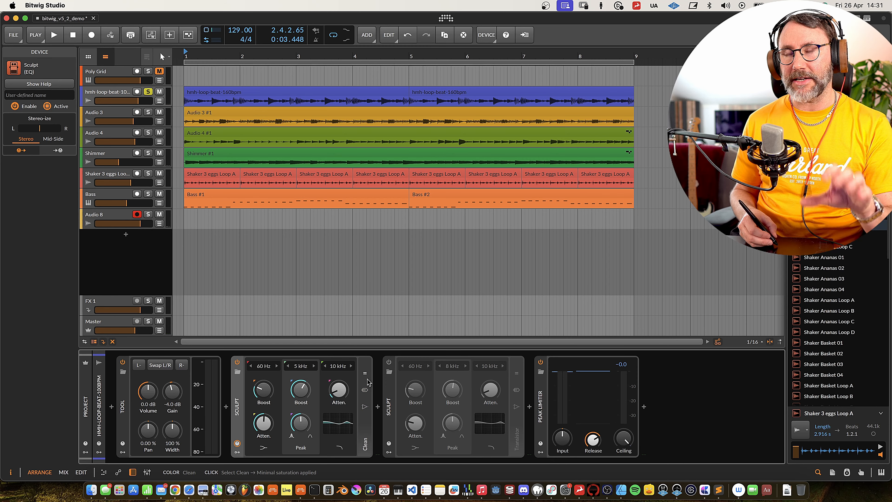
Audition Sculpt's Clean, Tube and Transistor colors on the playing loop, leave it on Transistor, and stop playback.
key("space")
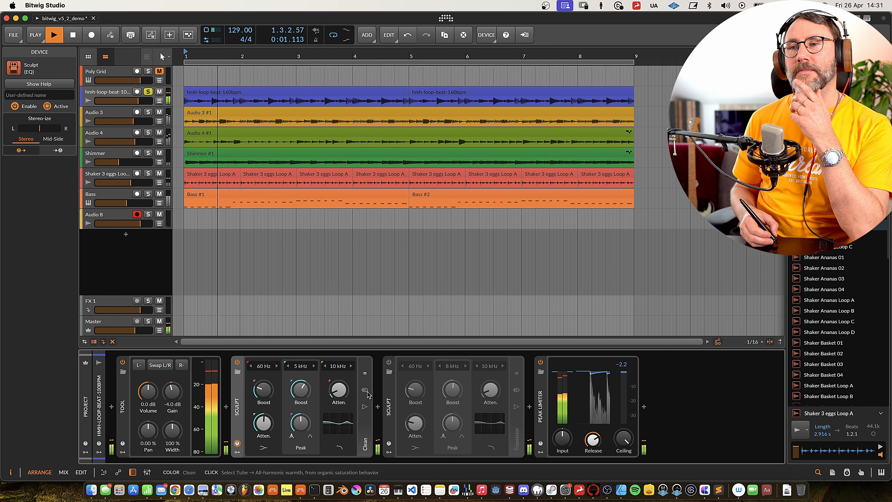
left_click(365, 392)
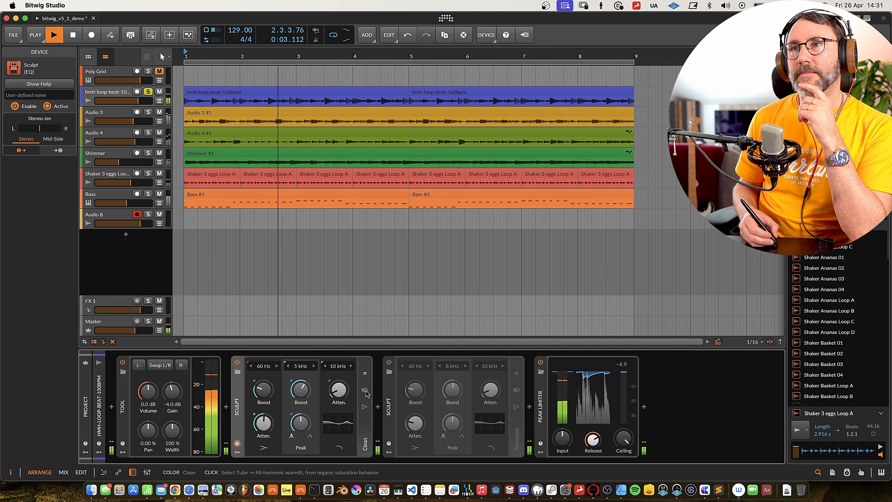
left_click(365, 408)
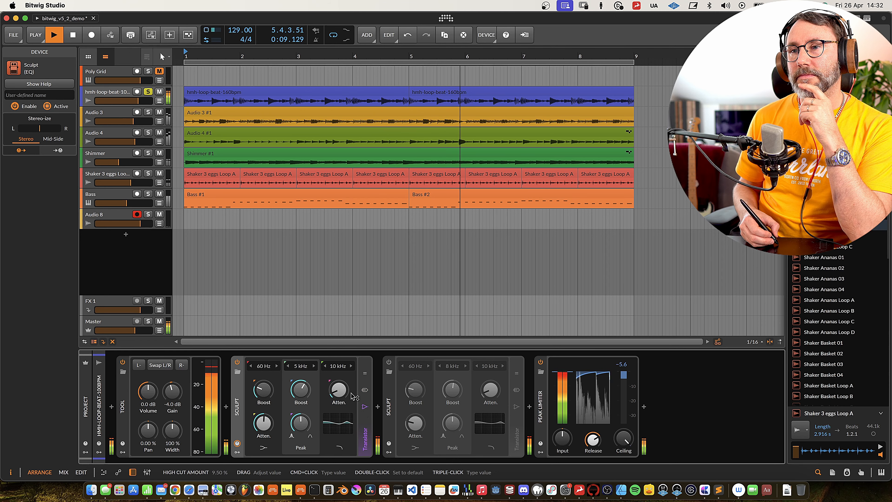
left_click(366, 392)
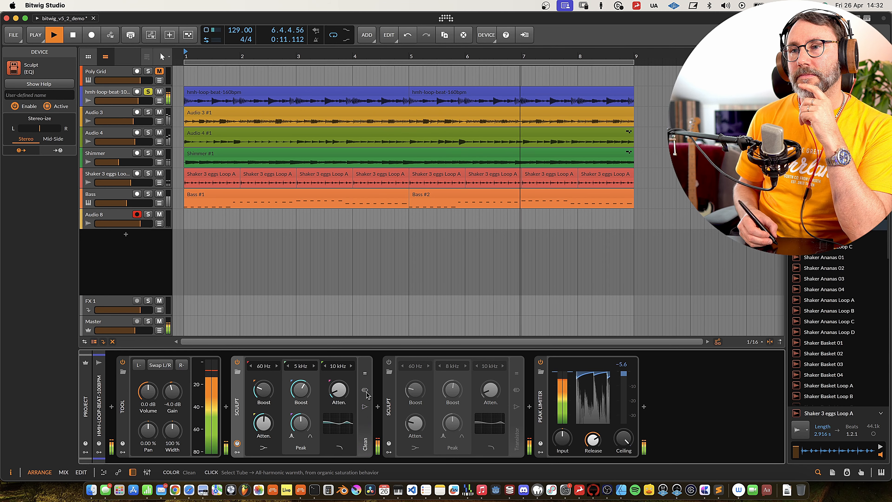
left_click(365, 393)
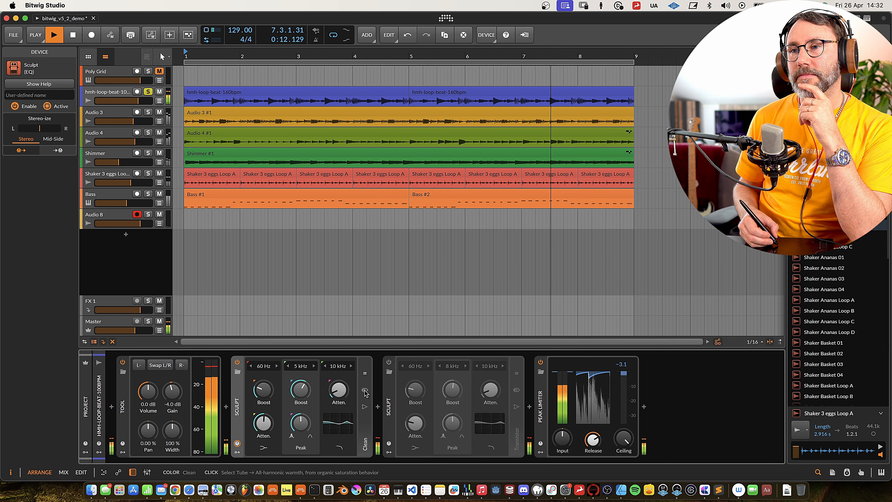
left_click(365, 407)
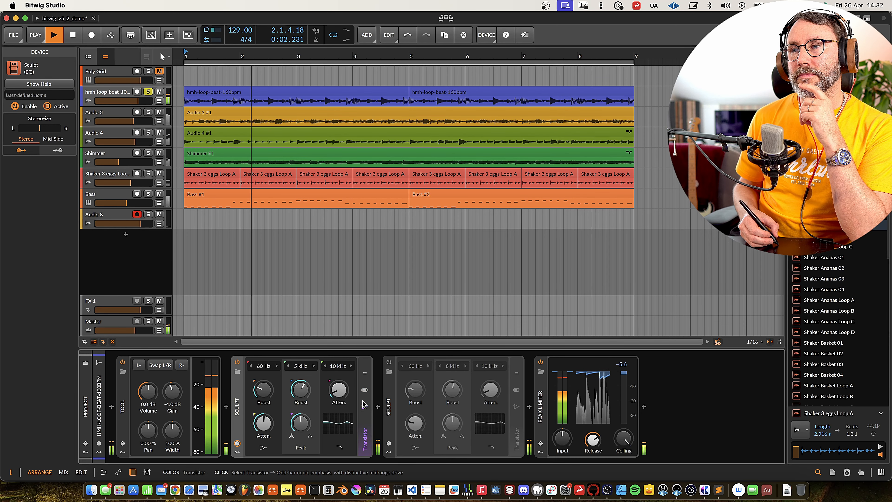
key("space")
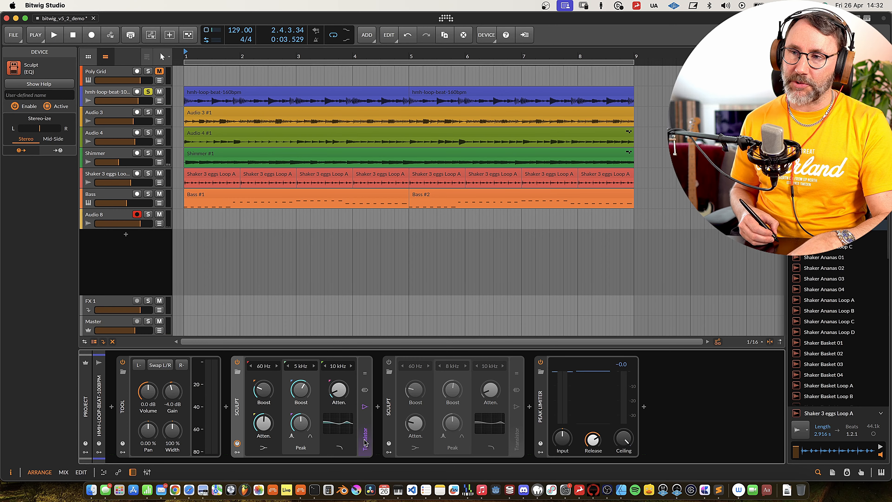
Solo the Audio 3 track and set its Over device's clipping threshold to -4.8 dB during playback.
left_click(115, 115)
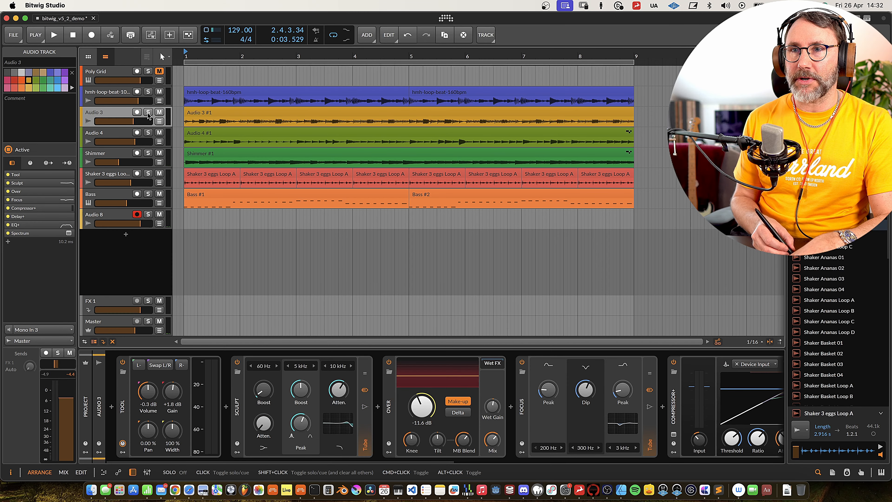
left_click(148, 113)
key("space")
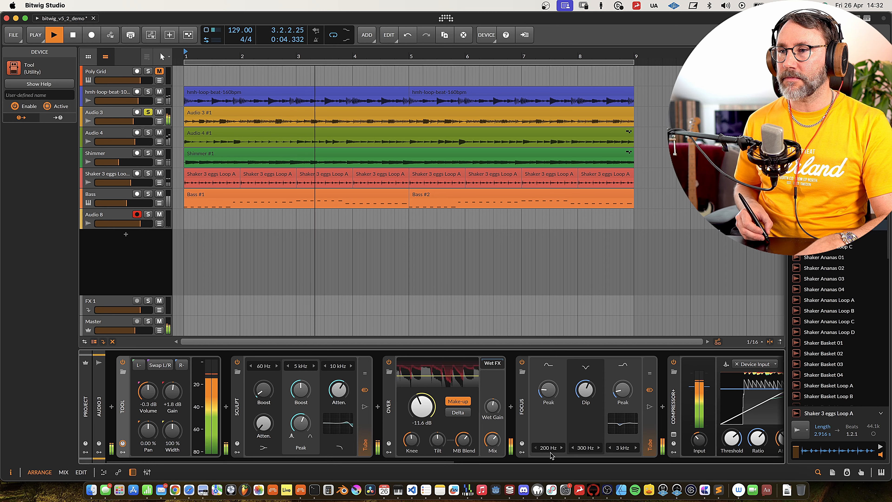
mouse_move(430, 413)
left_mouse_down()
mouse_move(423, 411)
mouse_move(440, 497)
mouse_move(423, 420)
left_mouse_up()
key("space")
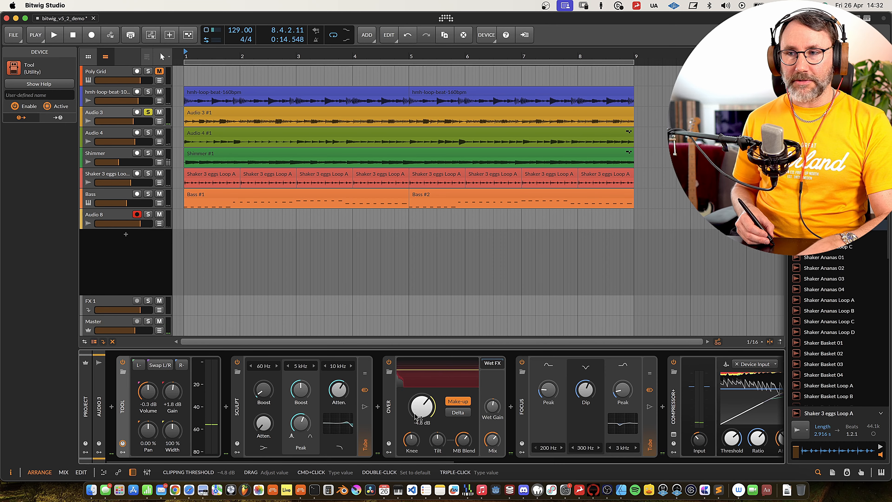
Examine the help view of the Over distortion device and close it.
left_click(390, 406)
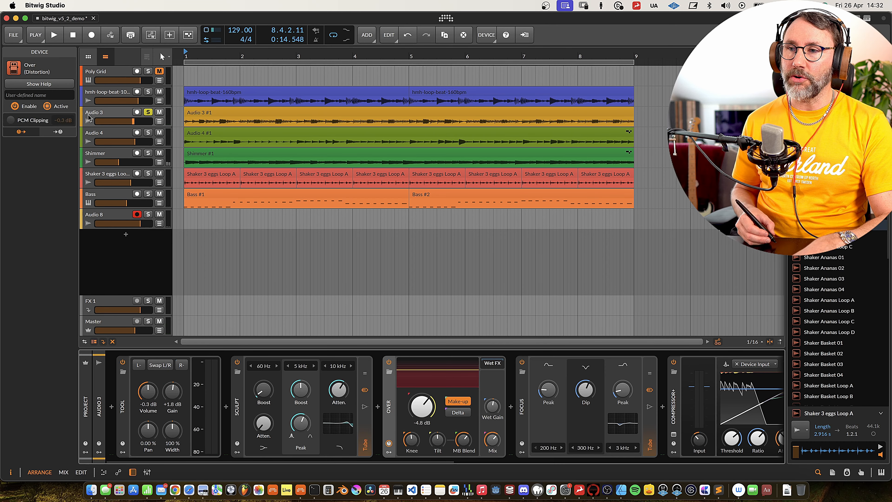
left_click(58, 86)
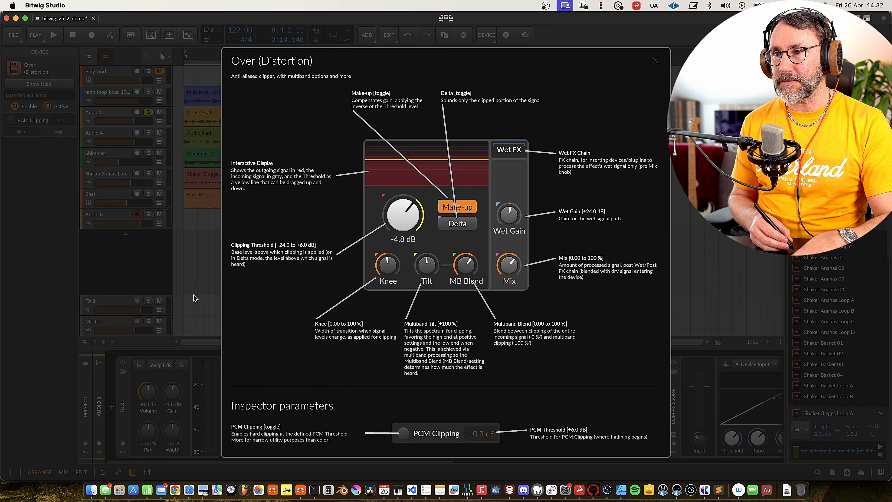
left_click(655, 61)
During playback, set Over's clipping threshold to -10.2 dB and mix to 64.5 %, and adjust its multiband blend and tilt.
key("space")
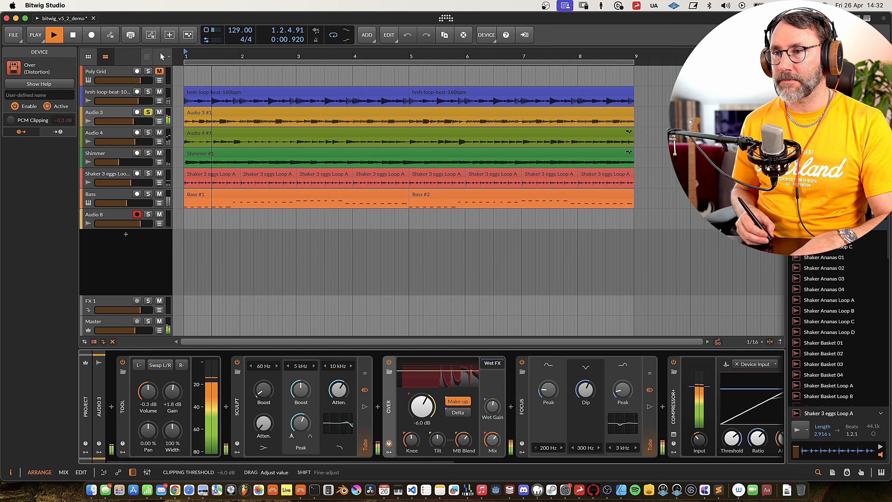
mouse_move(422, 406)
left_mouse_down()
mouse_move(421, 444)
mouse_move(424, 407)
left_mouse_up()
left_click_drag(491, 417, 491, 449)
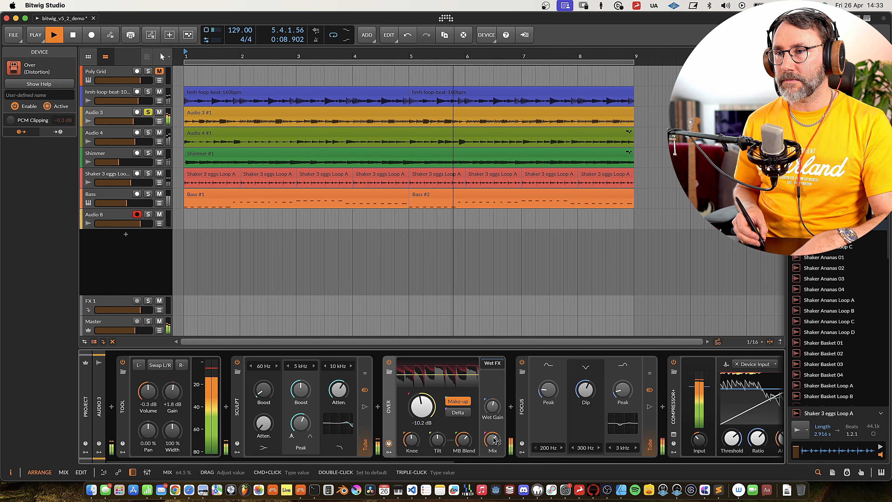
mouse_move(464, 440)
left_mouse_down()
mouse_move(464, 465)
mouse_move(464, 431)
left_mouse_up()
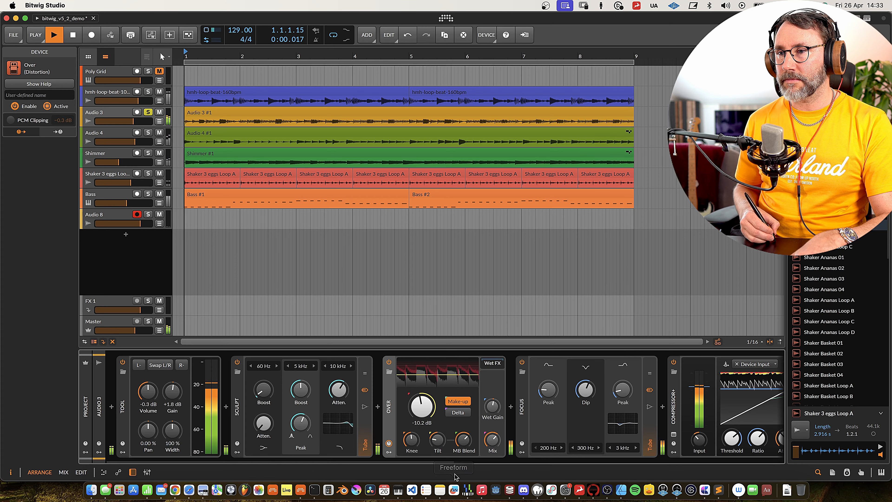
left_click_drag(437, 440, 464, 452)
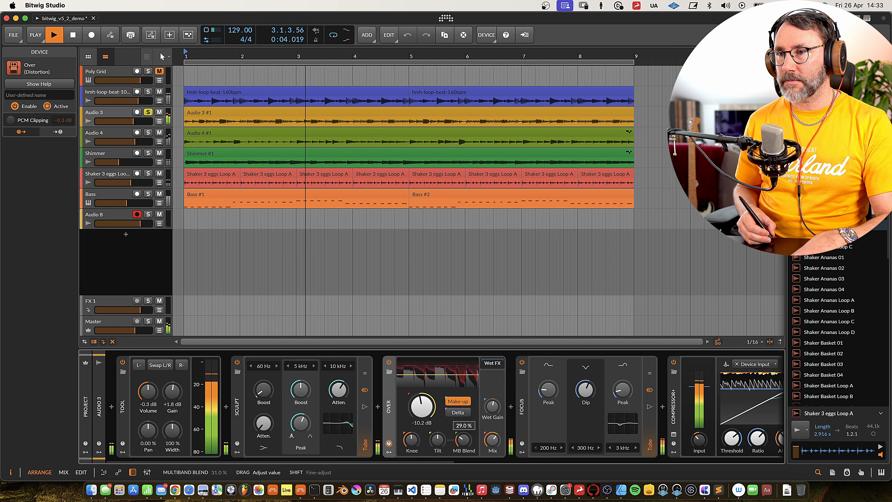
Stop playback and review the descriptions of Over's multiband controls in its help view.
key("space")
key("F1")
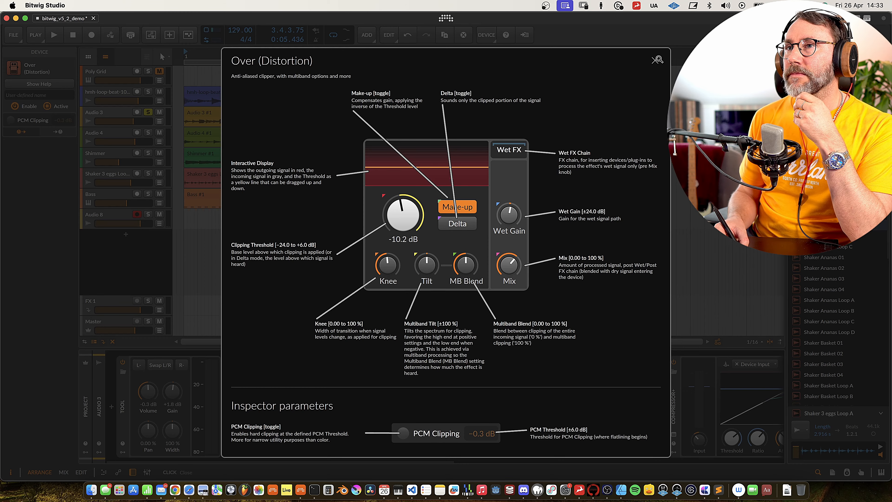
left_click(256, 404)
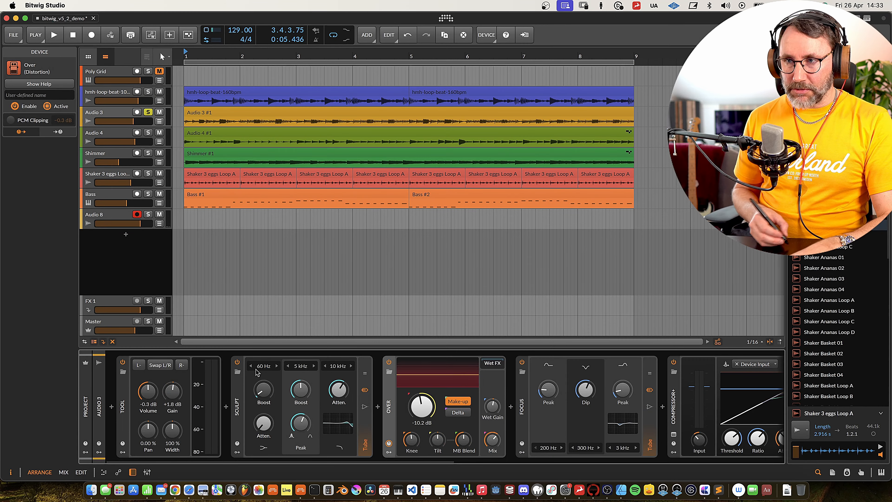
Disable Sculpt, Over, Focus, Compressor+ and the effects further along Audio 3's device chain.
left_click(237, 362)
left_click(389, 362)
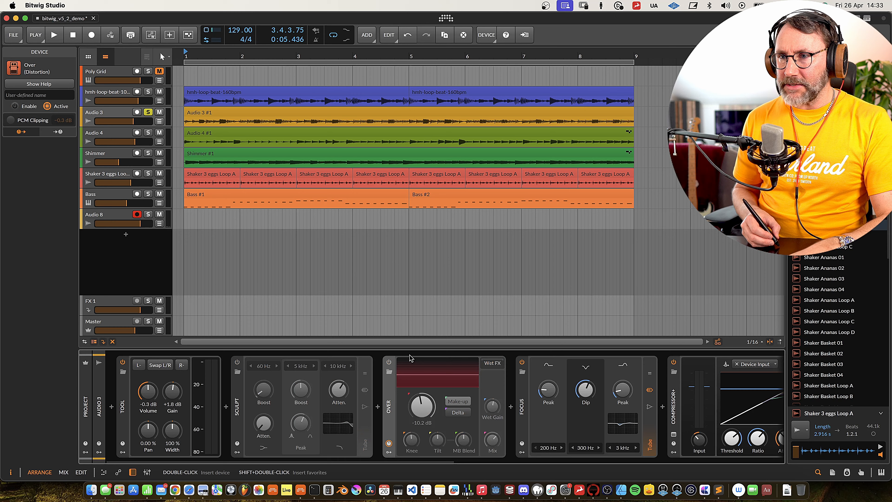
left_click(522, 363)
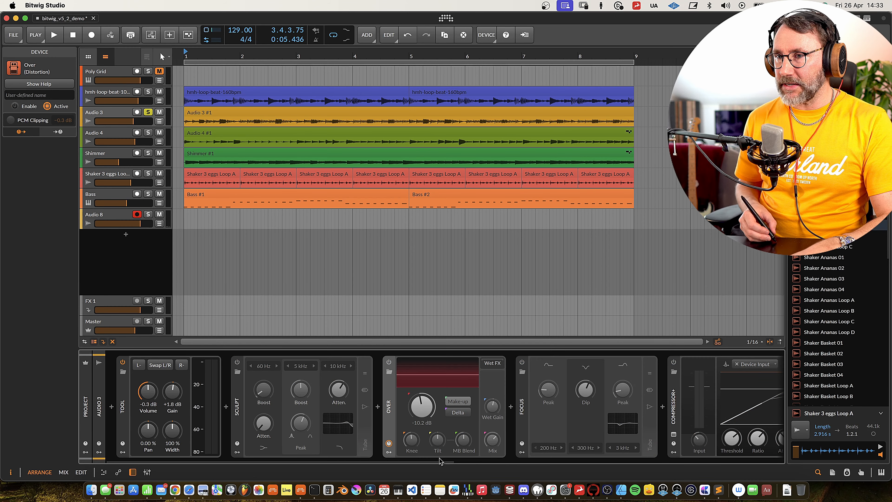
left_click_drag(458, 462, 682, 463)
left_click(658, 362)
left_click_drag(491, 463, 660, 462)
left_click_drag(534, 463, 147, 468)
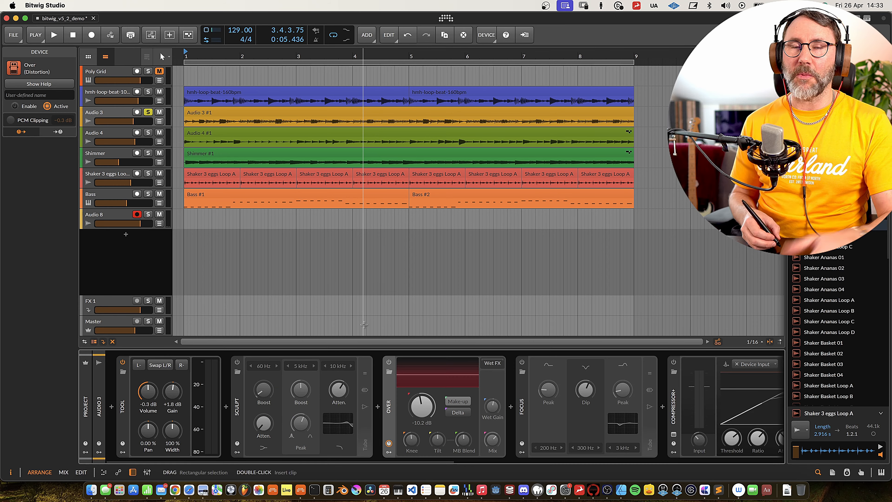
During playback, enable Sculpt on Audio 3 with a 100 Hz low band, raise its low boost slightly and set low cut to 2 %.
key("space")
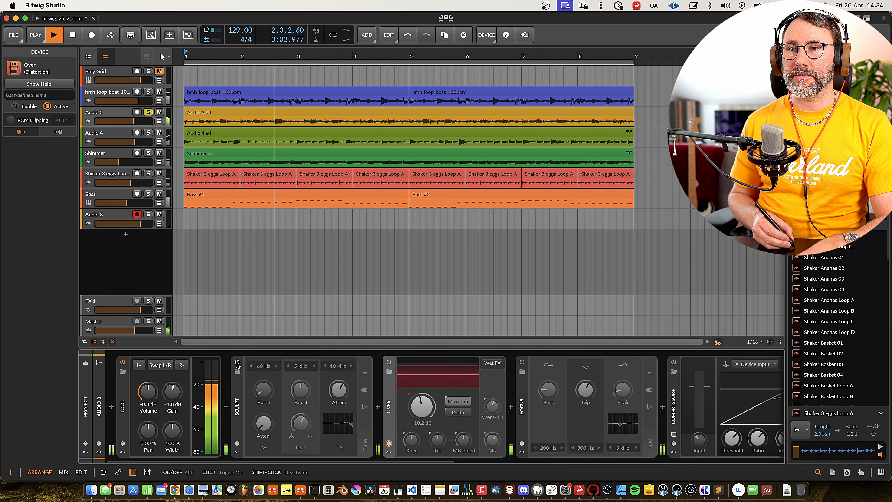
left_click(237, 362)
left_click_drag(263, 389, 264, 395)
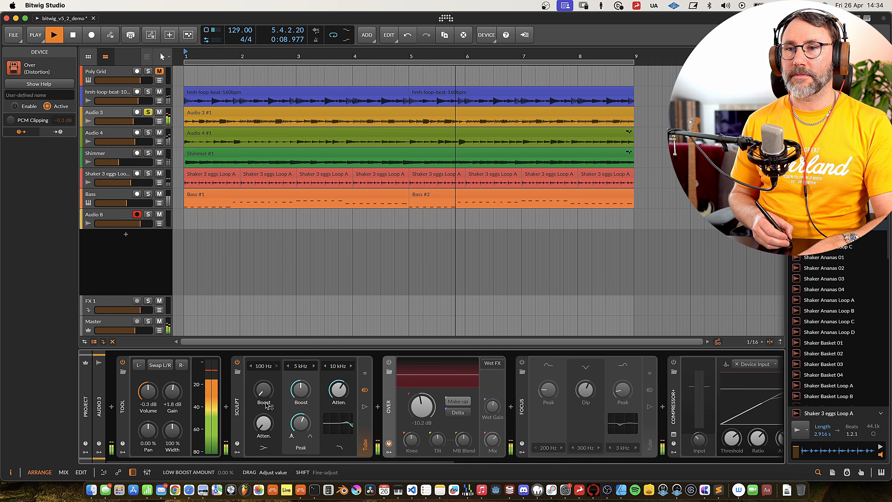
mouse_move(263, 424)
left_mouse_down()
mouse_move(264, 396)
mouse_move(267, 433)
left_mouse_up()
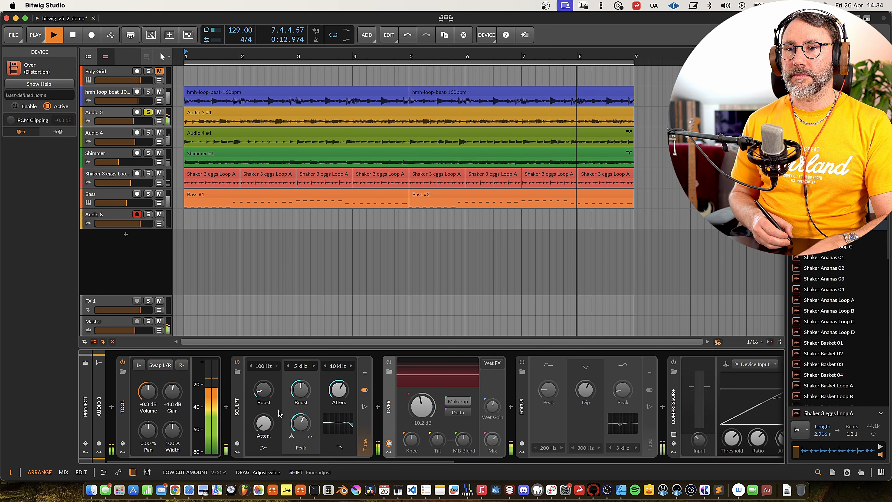
Enable Over with a -7.2 dB clipping threshold, enable Focus and Compressor+, and stop playback.
left_click_drag(422, 408, 422, 393)
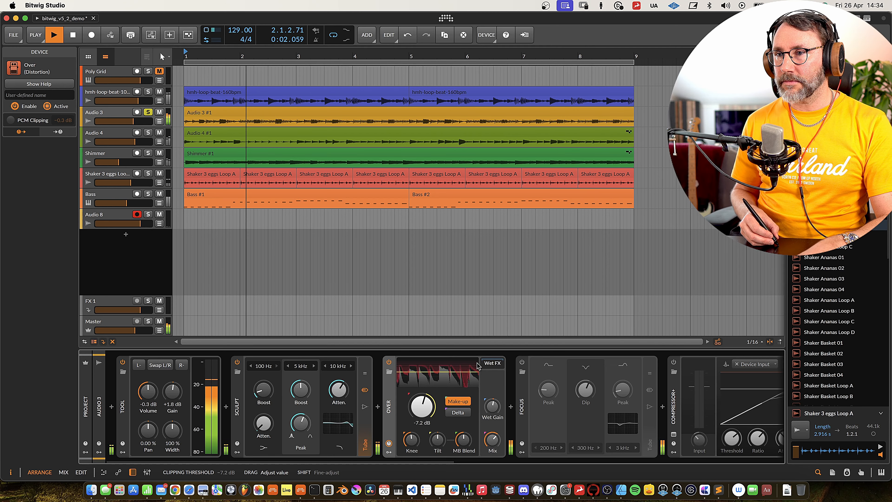
left_click(522, 363)
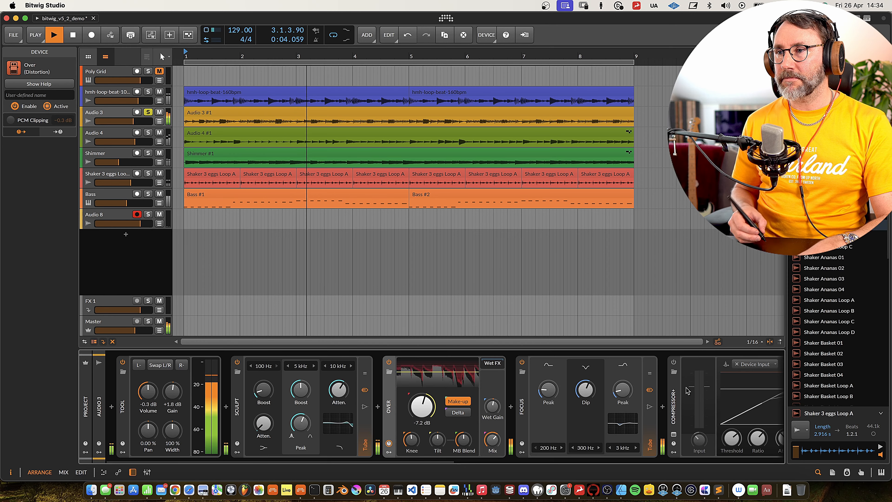
left_click(674, 362)
left_click_drag(447, 461, 597, 466)
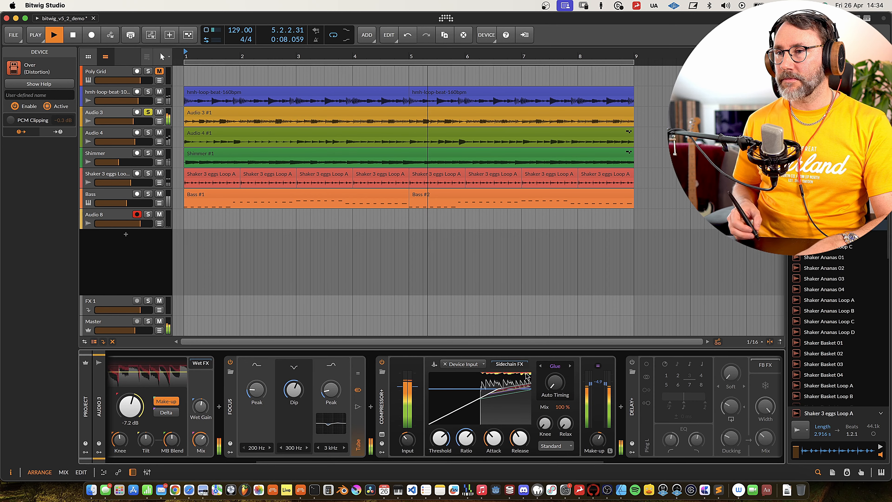
key("space")
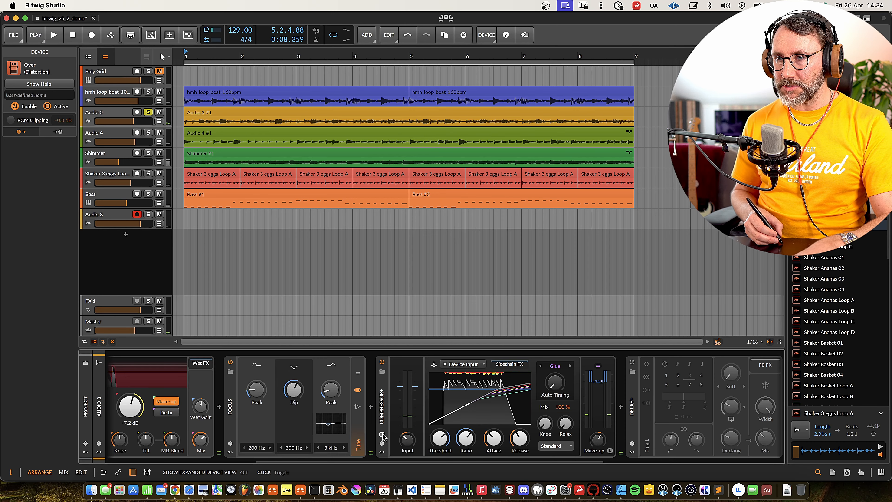
Open the expanded view of Compressor+ and review its character options, keeping Glue.
left_click(382, 435)
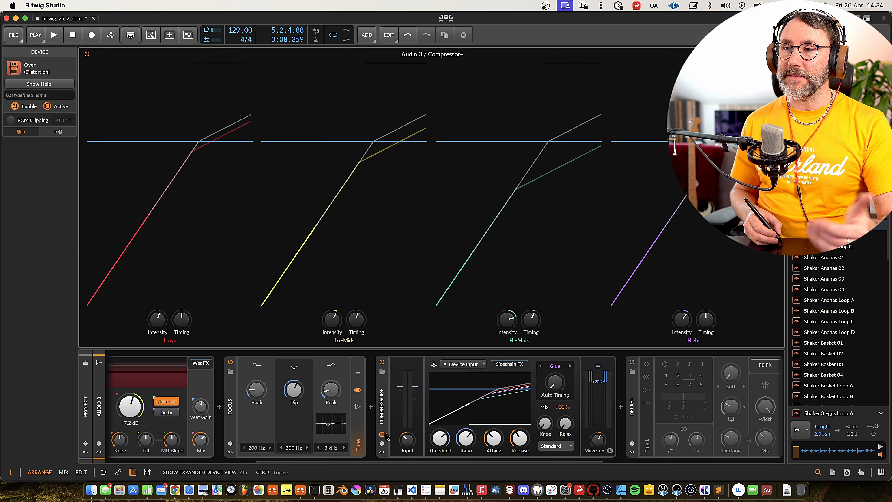
left_click(382, 436)
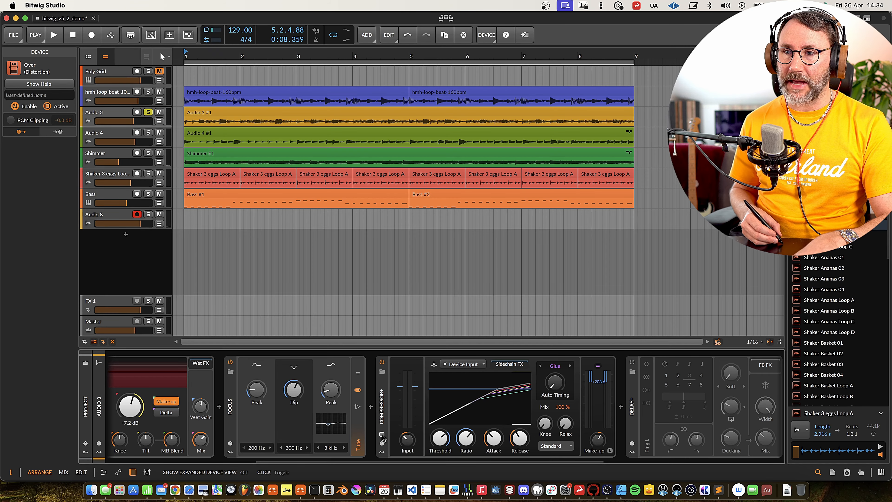
left_click(382, 436)
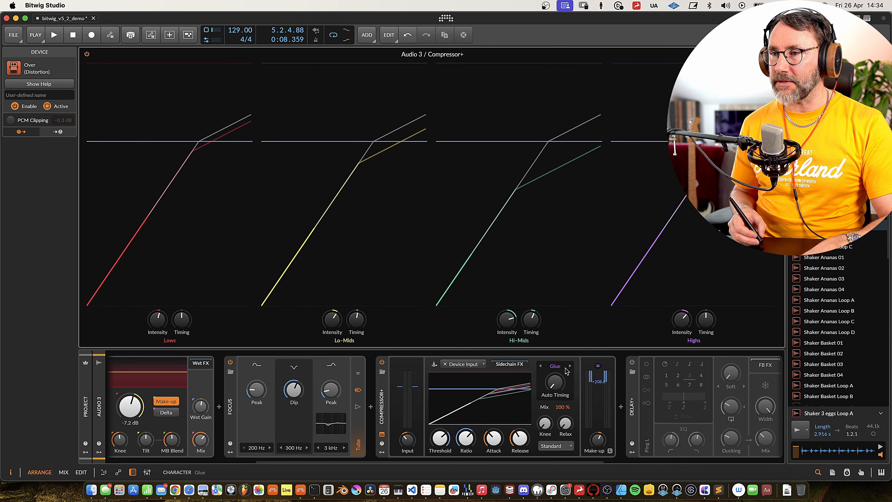
left_click(558, 368)
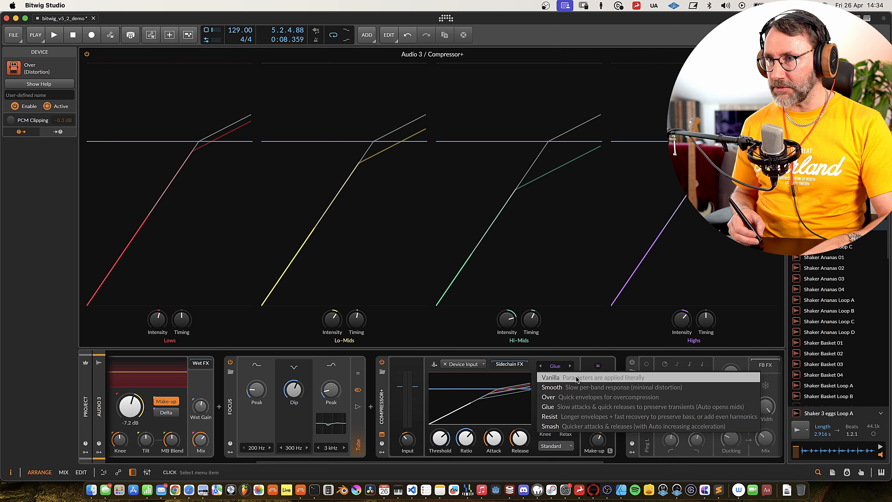
left_click(577, 360)
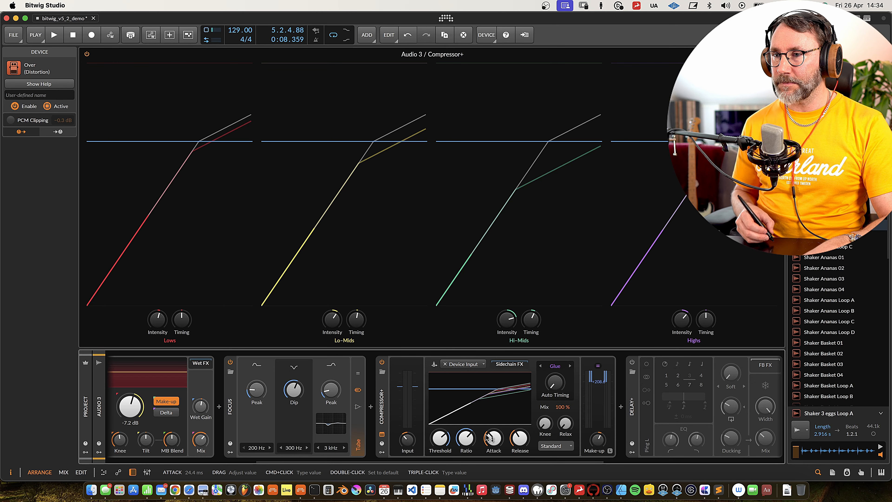
Play the project in short passes to examine how Compressor+ acts on each frequency band.
key("space")
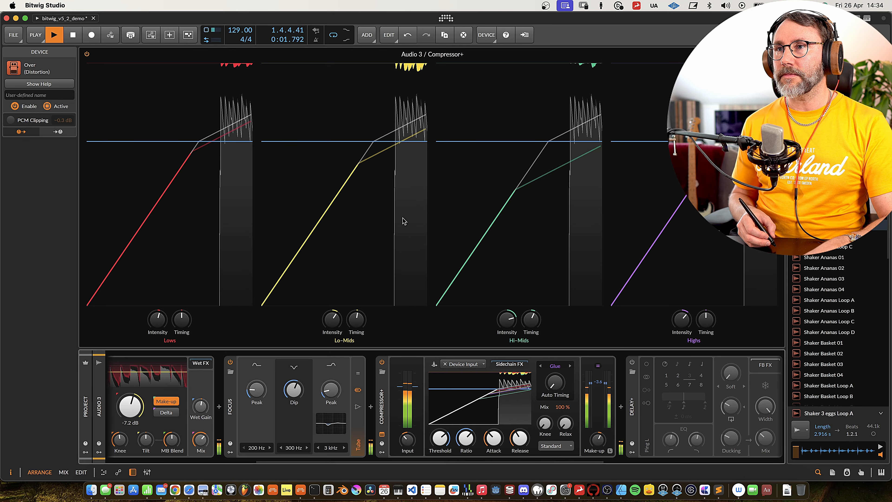
key("space")
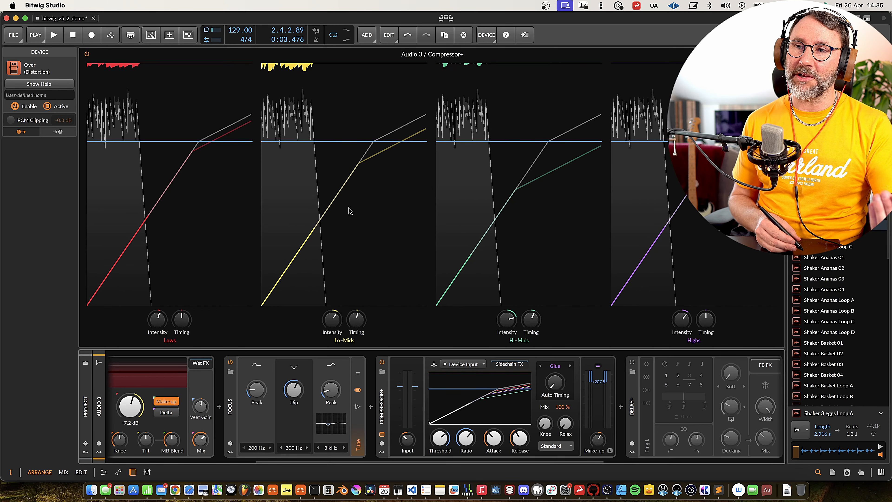
key("space")
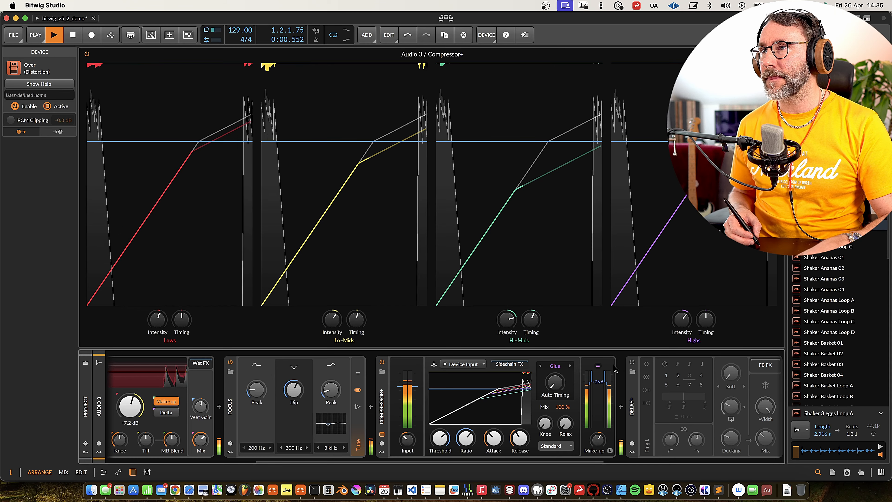
key("space")
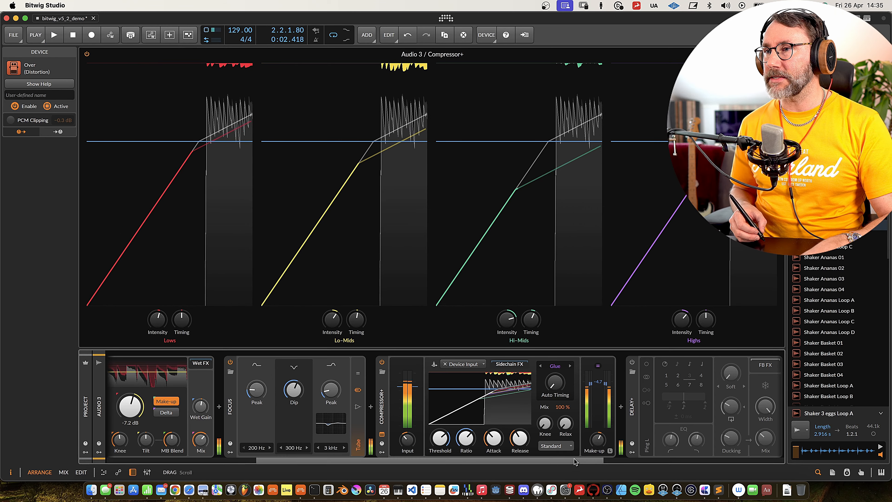
Enable Delay+ and EQ+ further along Audio 3's chain and listen to the complete chain during playback.
scroll(574, 462, "right", 5)
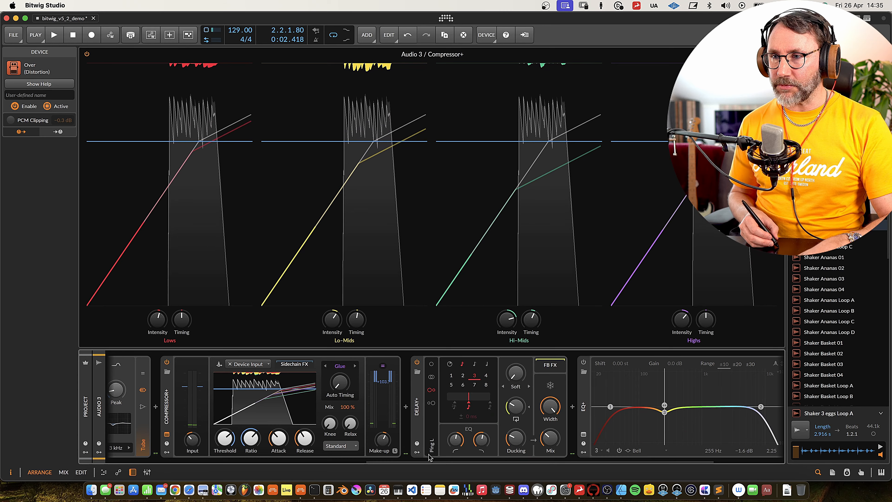
key("space")
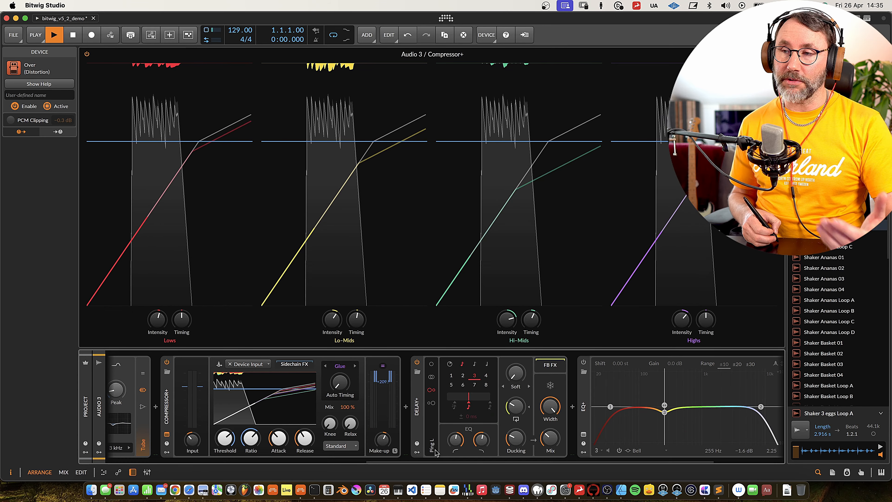
scroll(569, 399, "right", 3)
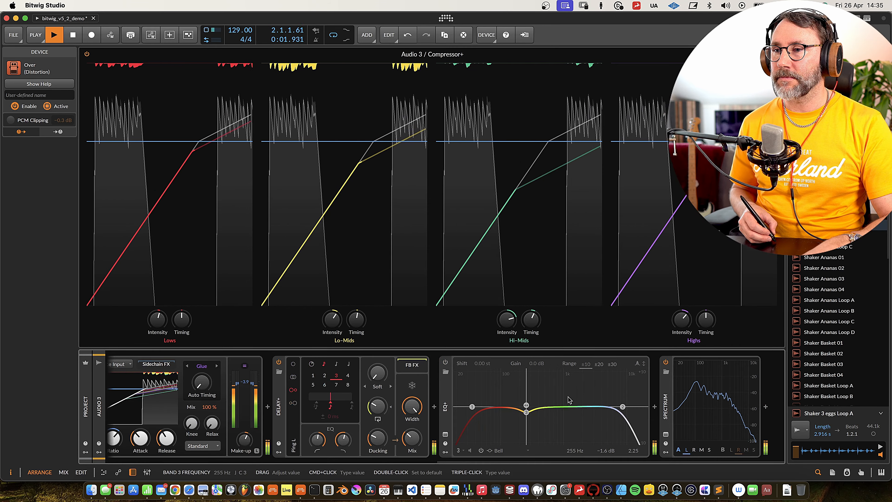
left_click(445, 362)
left_click_drag(538, 461, 214, 463)
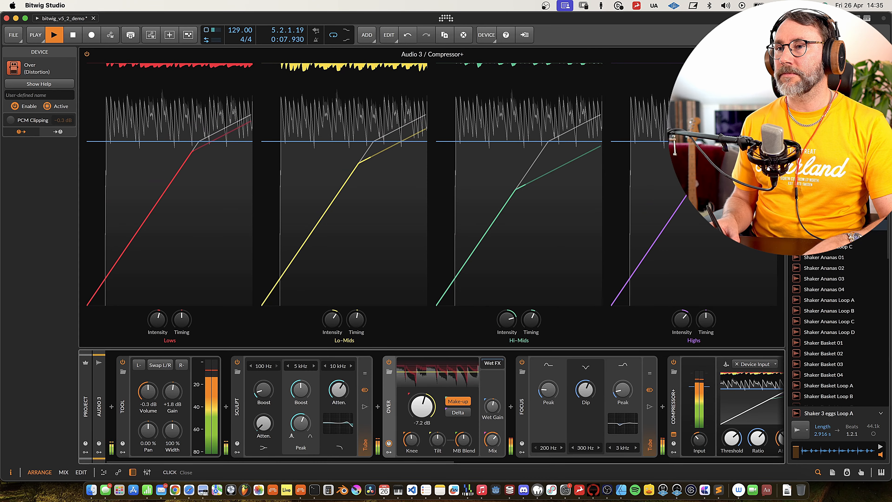
Stop playback, check Focus's color options while keeping Tube, and close the expanded view of Compressor+.
key("space")
left_click(522, 410)
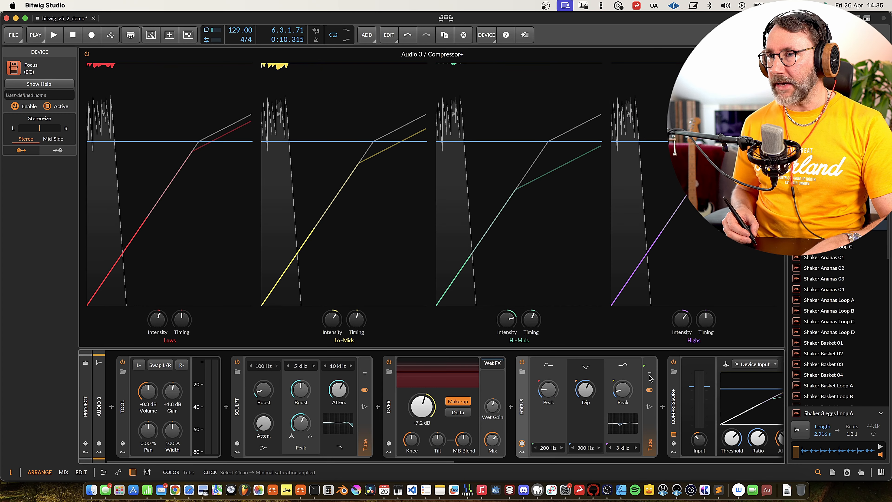
left_click(649, 390)
left_click(650, 391)
left_click(775, 54)
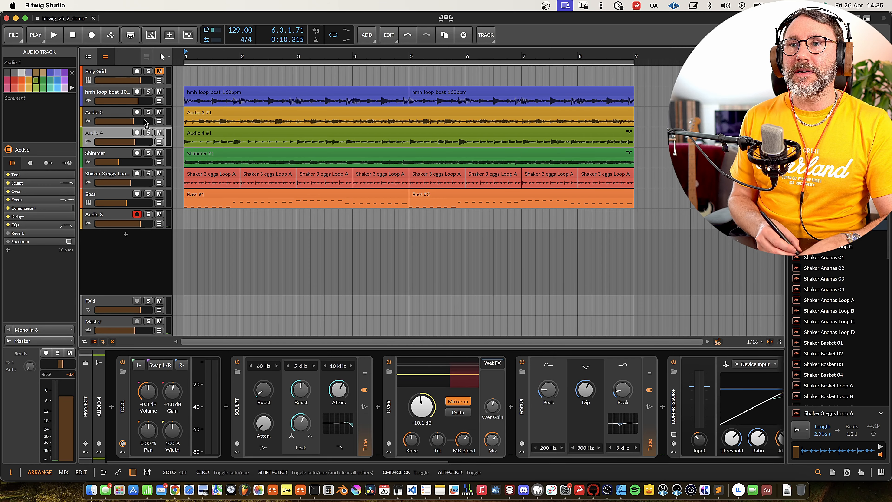
Solo Audio 4, review its device chain, and play the track briefly.
left_click(149, 133)
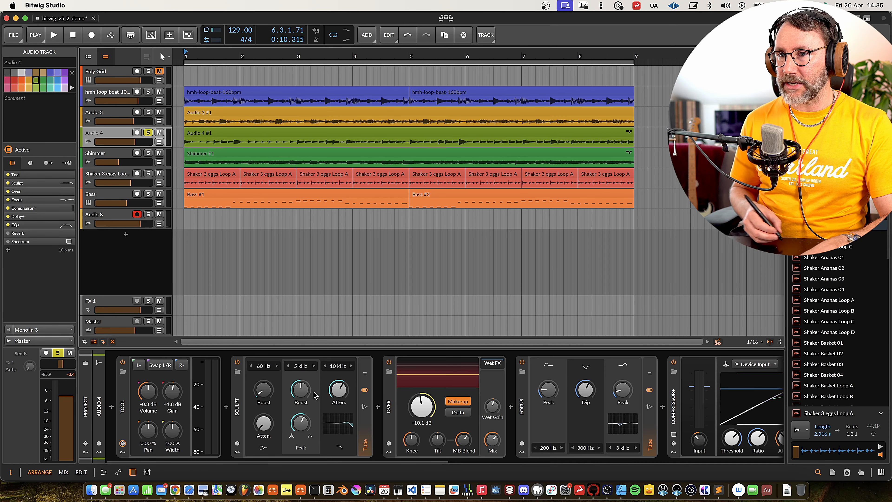
scroll(457, 402, "right", 10)
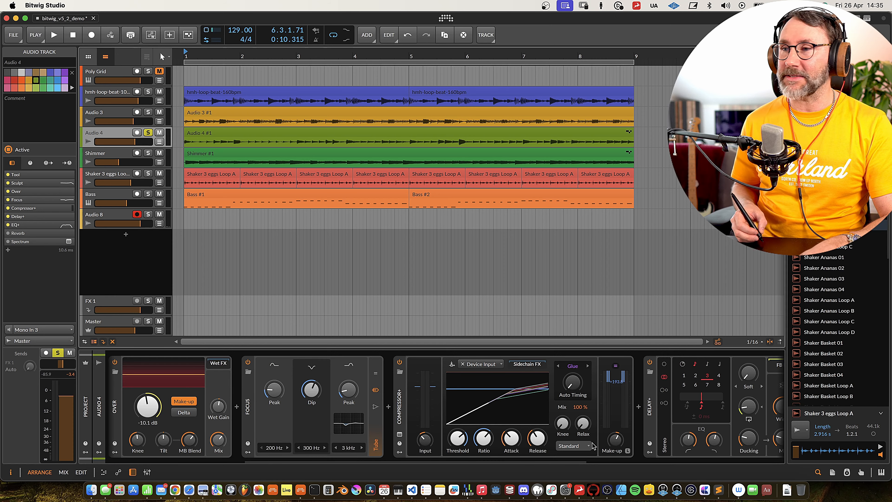
key("space")
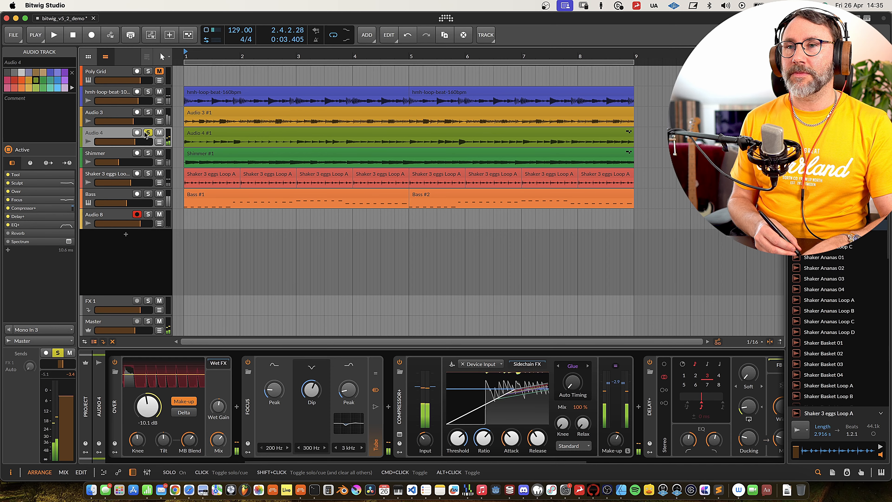
left_click(148, 112)
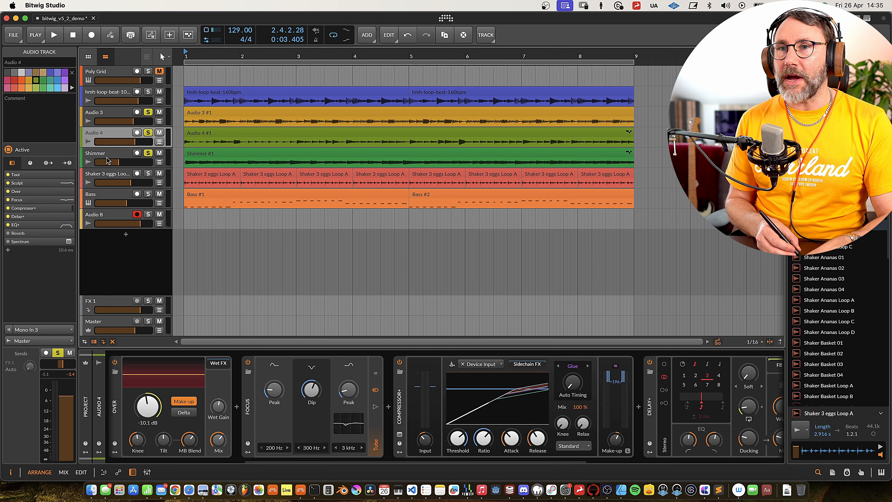
left_click(117, 154)
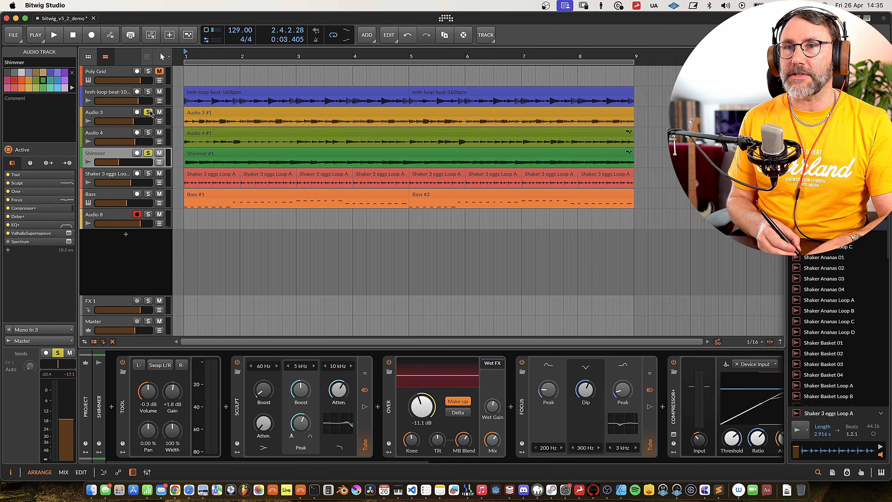
key("space")
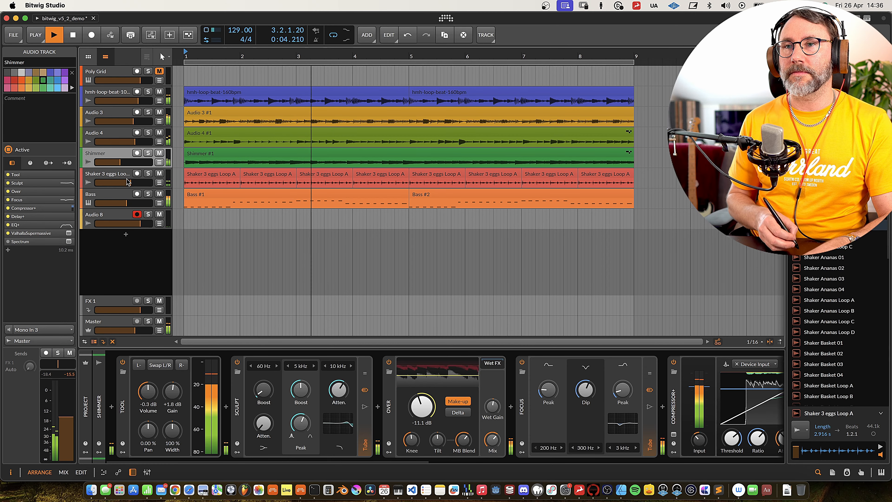
key("space")
Select and solo the Bass track, and compare its sound with Over bypassed and re-enabled during playback.
left_click(118, 195)
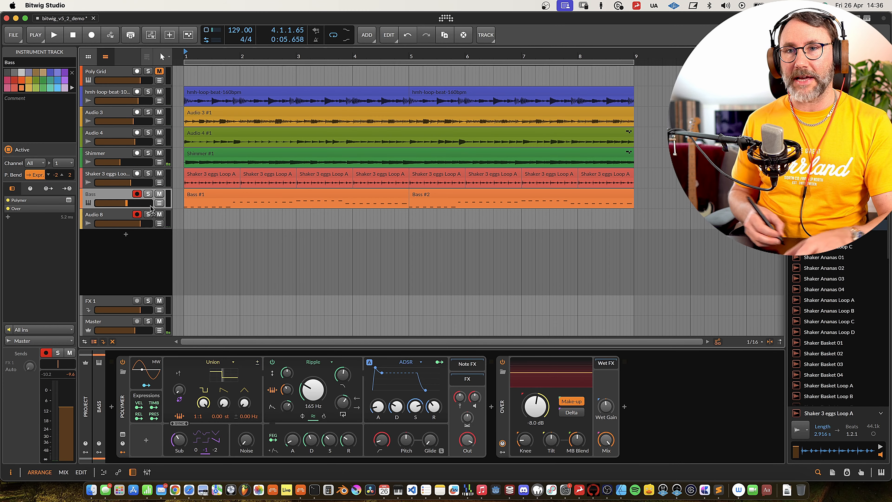
key("space")
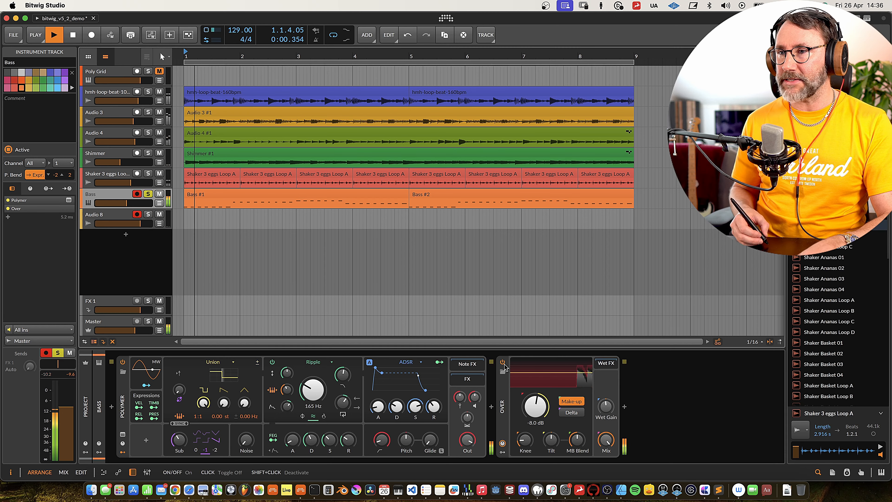
left_click(503, 362)
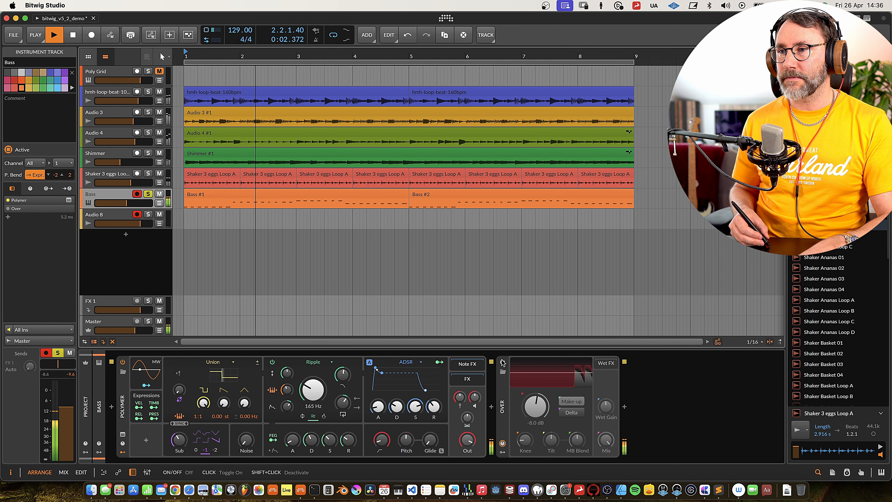
left_click(503, 362)
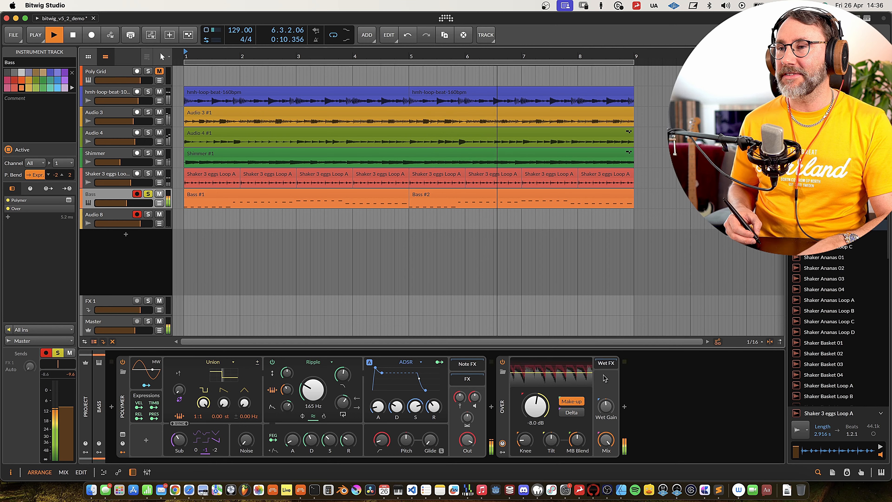
Clear the Bass solo and restart playback to hear the full mix.
left_click(148, 194)
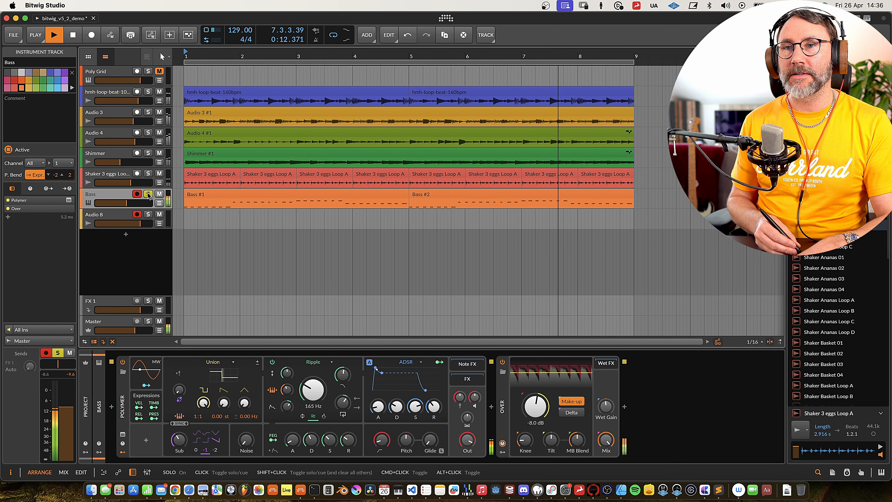
key("space")
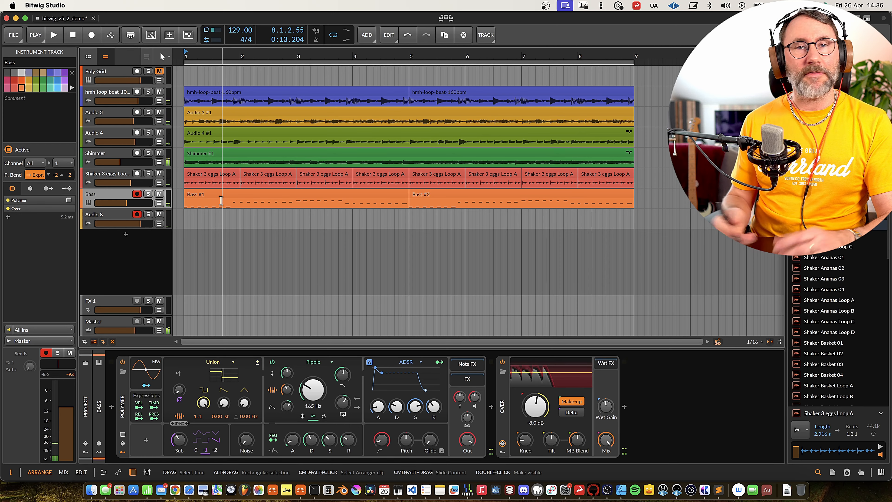
key("space")
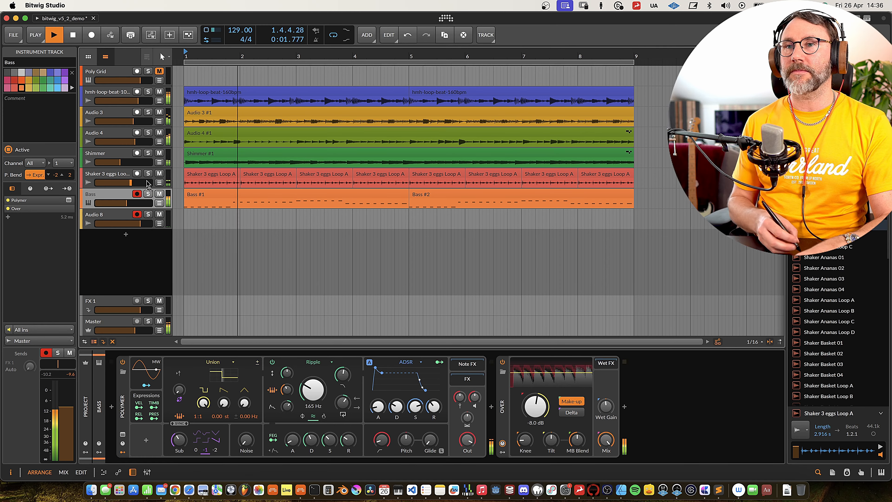
Compare the hmh-loop-beat-100bpm track with its first Sculpt bypassed and re-enabled while temporarily pulling Shimmer's volume fully down.
left_click_drag(120, 162, 94, 162)
left_click(118, 92)
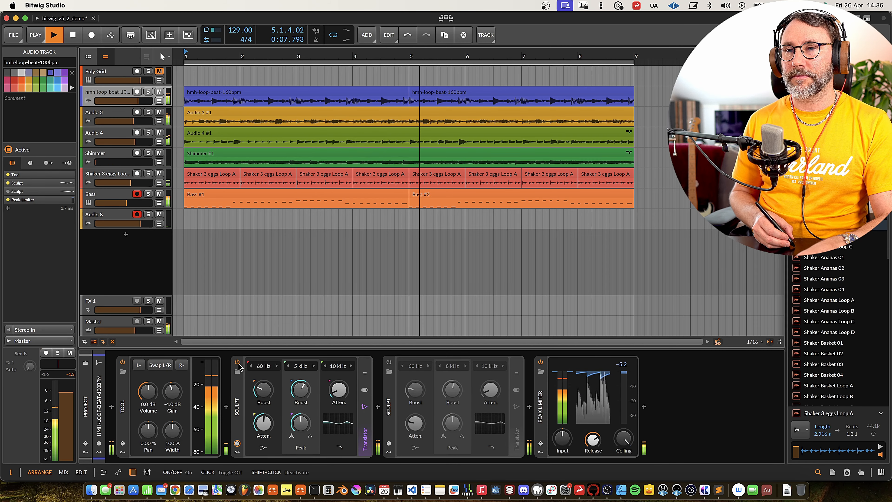
left_click(238, 363)
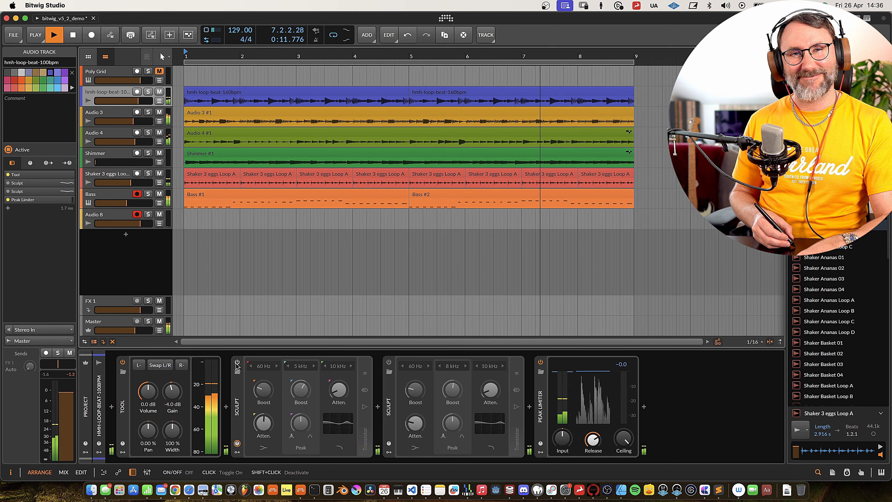
left_click(237, 363)
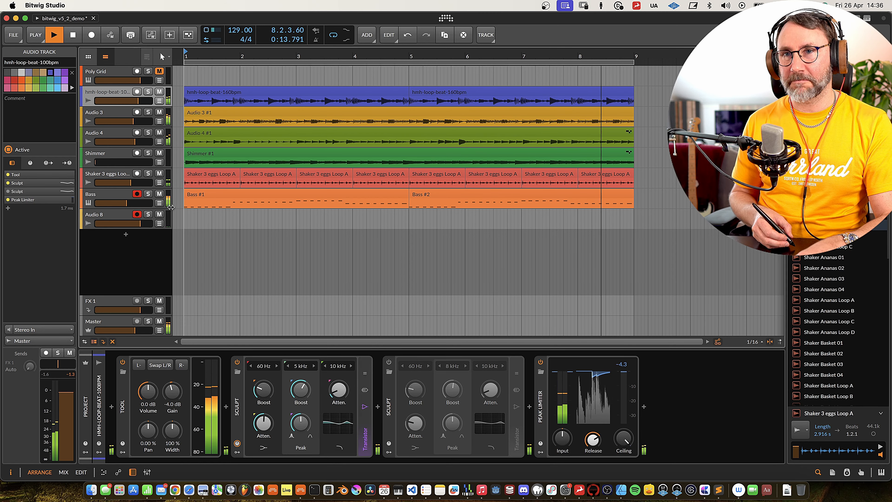
left_click_drag(96, 162, 119, 162)
Mute the hmh-loop-beat-100bpm and Bass tracks, and turn the Shaker 3 eggs Loop track's volume fully down.
left_click(161, 190)
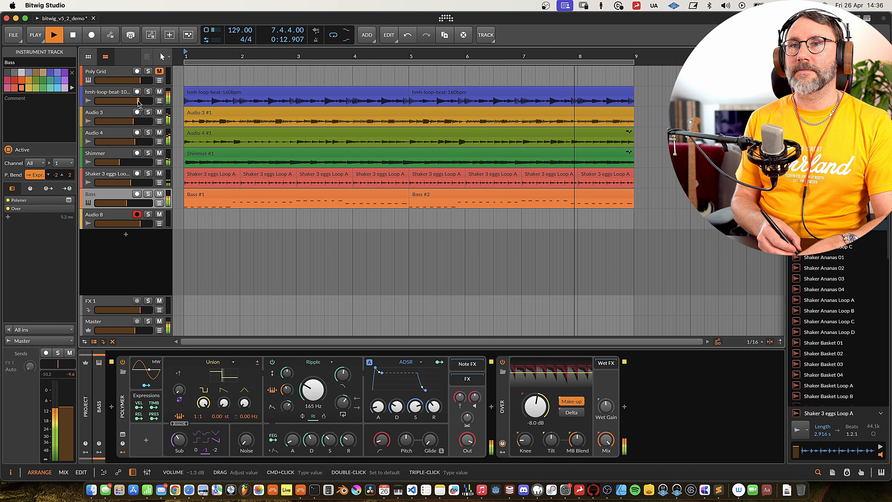
left_click(159, 92)
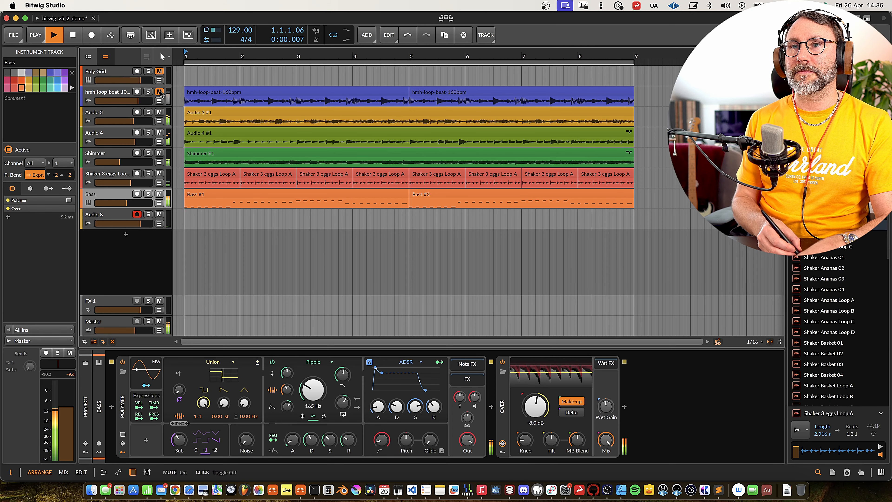
left_click(159, 194)
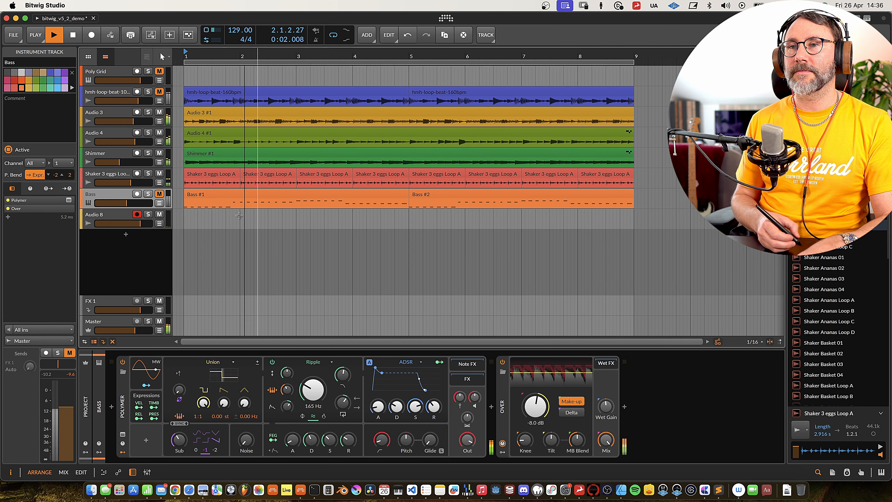
left_click_drag(130, 182, 95, 183)
Try Over's clipping threshold at -0.3 dB and +3.0 dB on Audio 3 and at -0.5 dB on Audio 4, and stop playback.
left_click(110, 112)
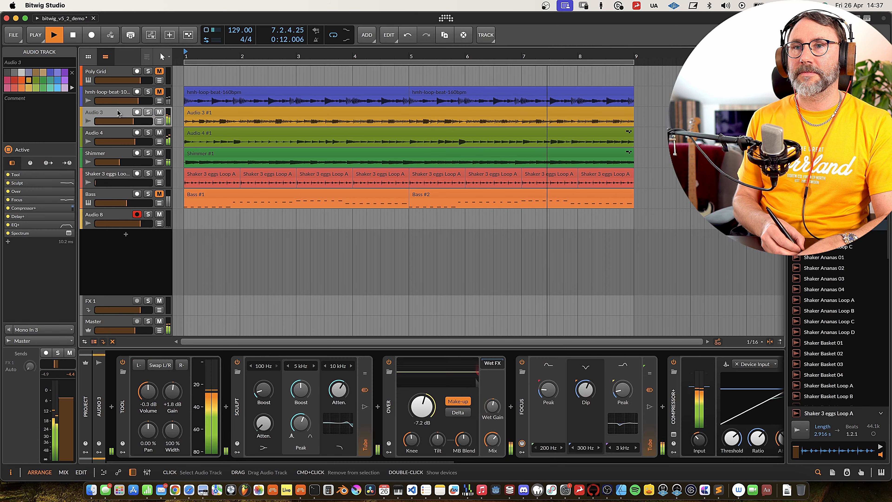
left_click_drag(423, 404, 433, 385)
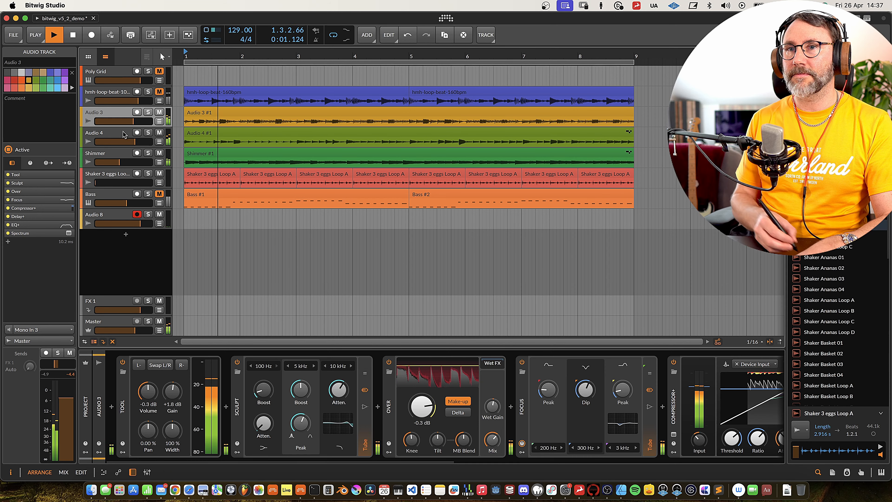
key("Down")
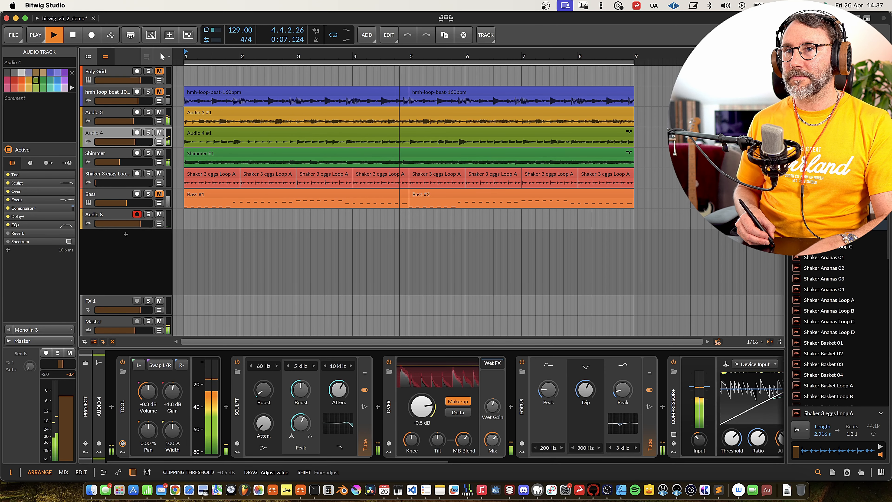
key("Up")
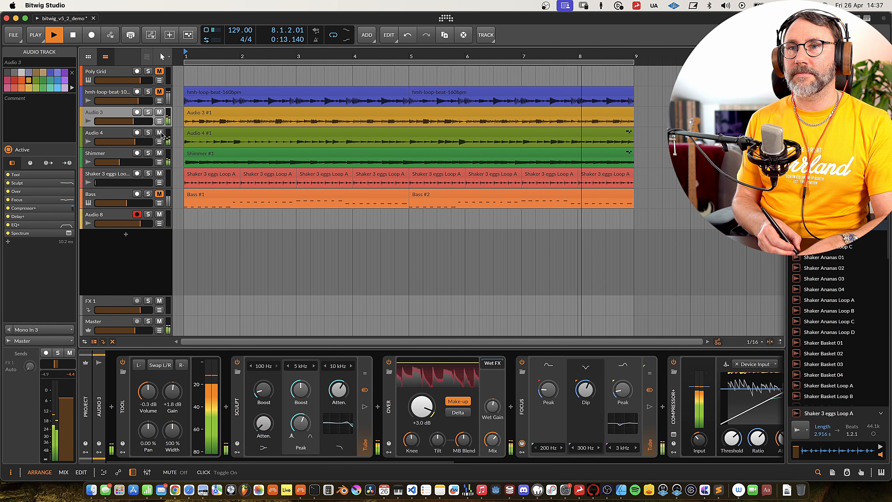
key("space")
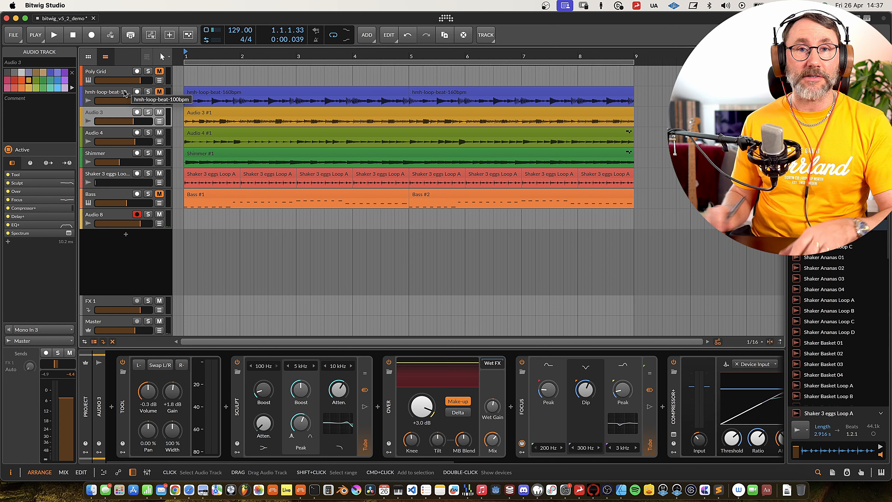
Restart playback and set Over's clipping threshold to -4.7 dB on Audio 3 and -11.6 dB on Audio 4.
key("space")
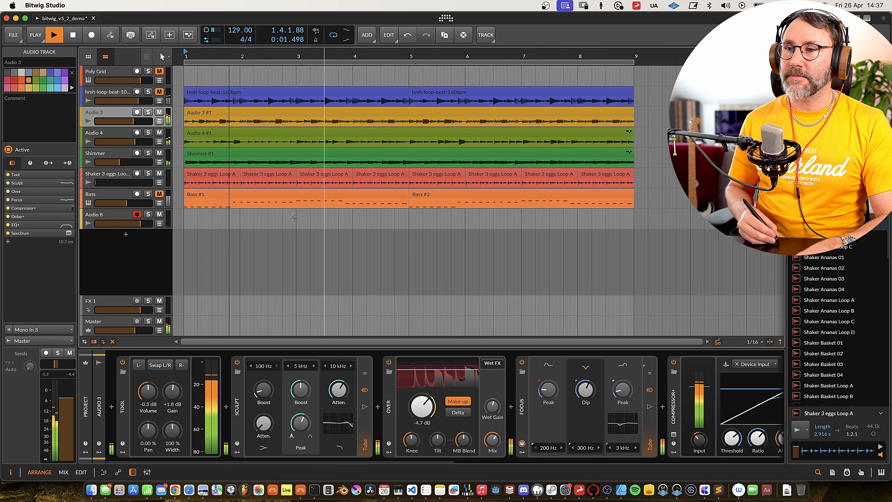
left_click(108, 133)
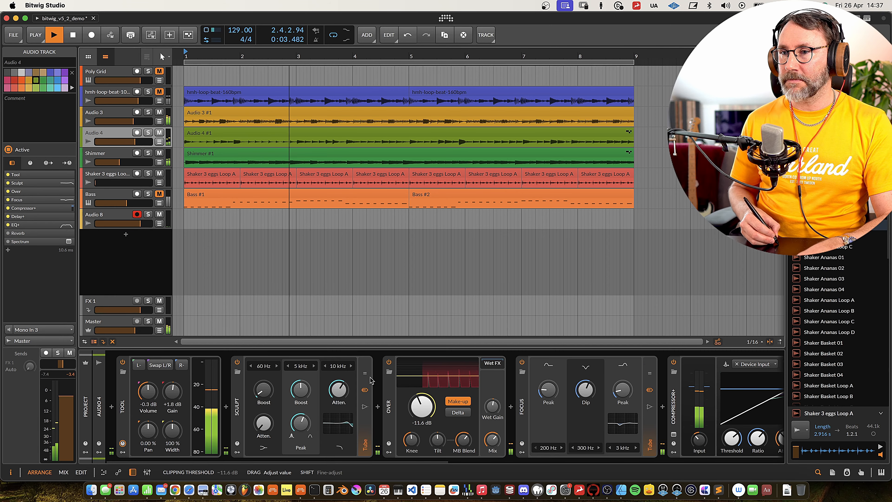
Unmute hmh-loop-beat-100bpm and Bass, raise the Shaker 3 eggs Loop volume to about -15.2 dB, and select Audio 8.
left_click(159, 92)
left_click(159, 194)
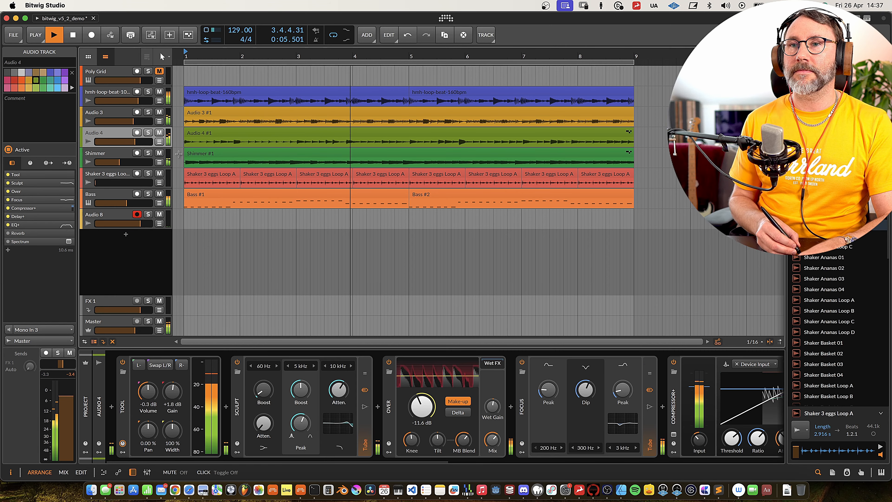
left_click_drag(114, 183, 139, 184)
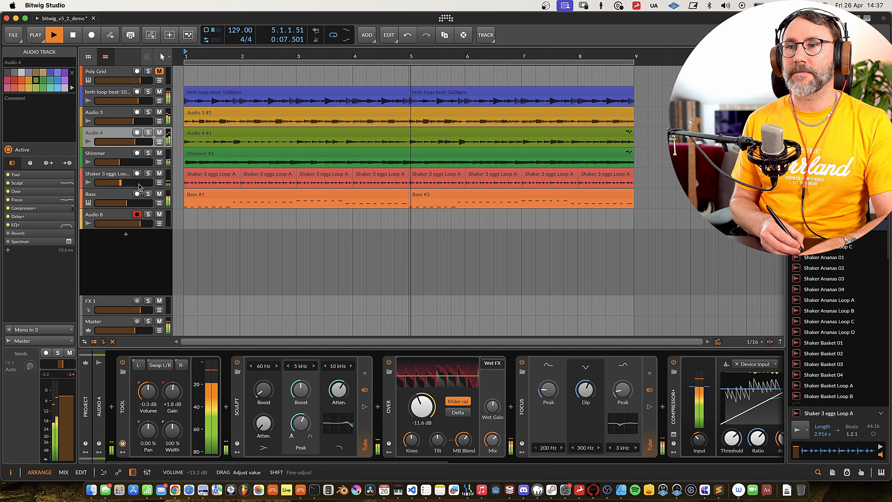
left_click(112, 214)
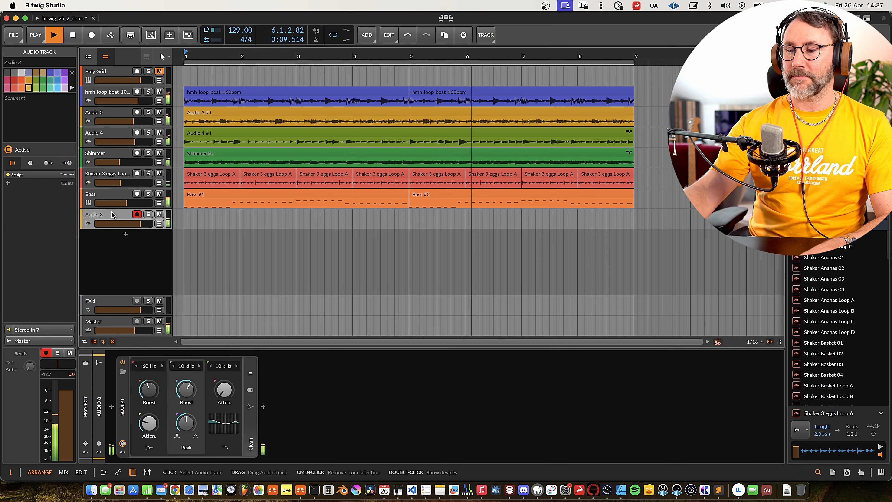